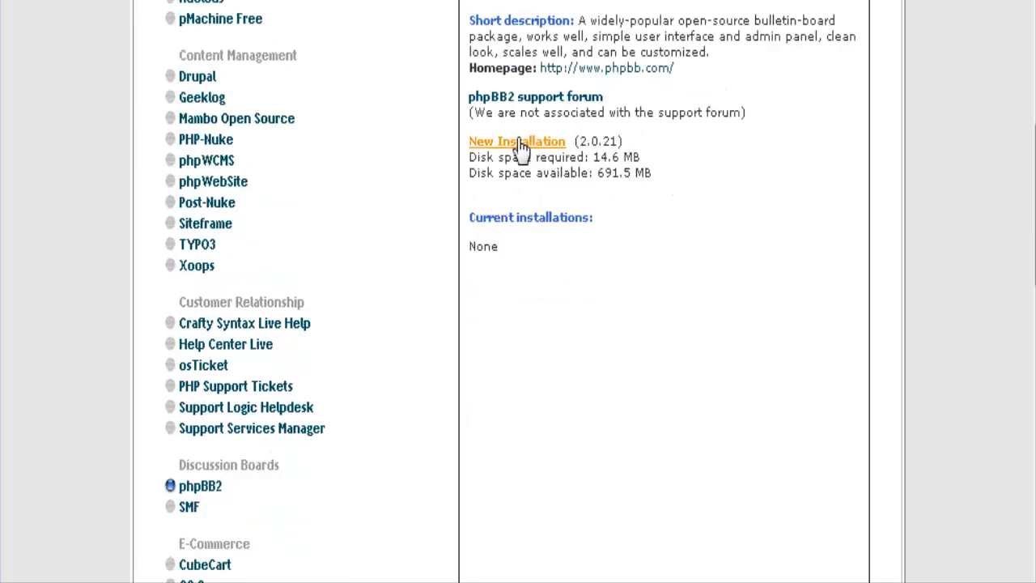
Start a new phpBB2 installation into the 'phpbb' directory.
click(522, 143)
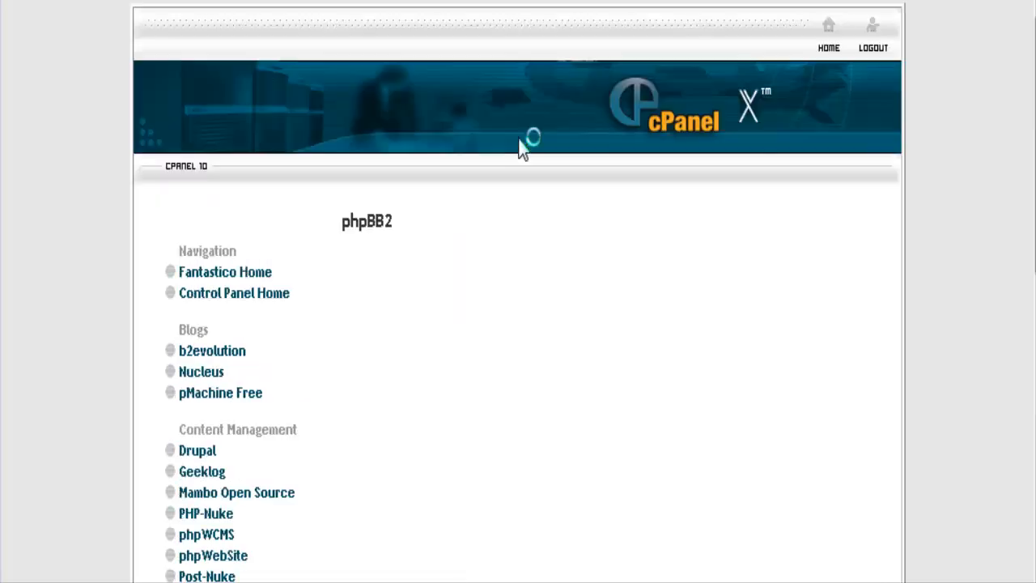
scroll(837, 237, down, 4)
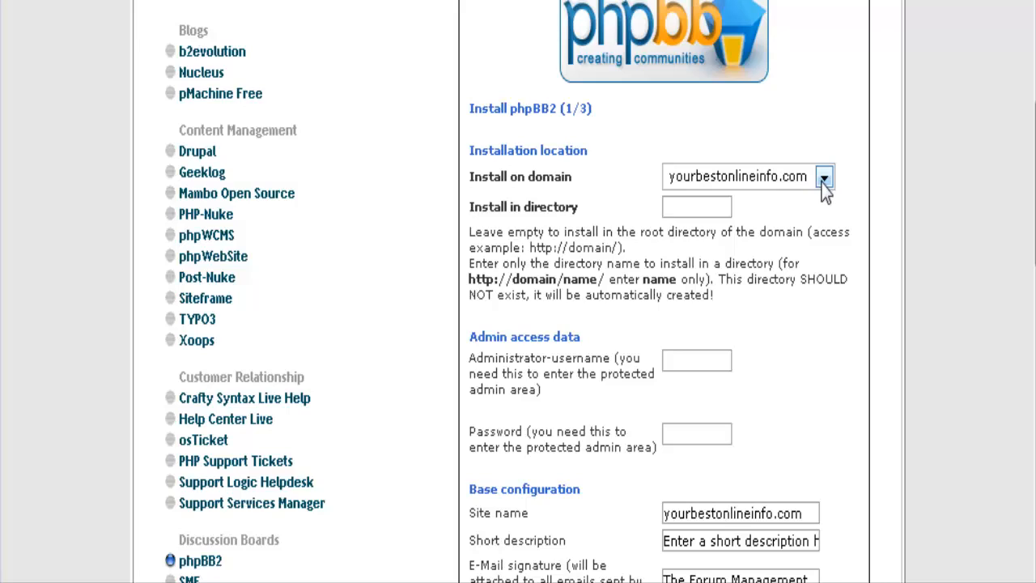
click(686, 203)
text(phpbb)
scroll(816, 183, down, 2)
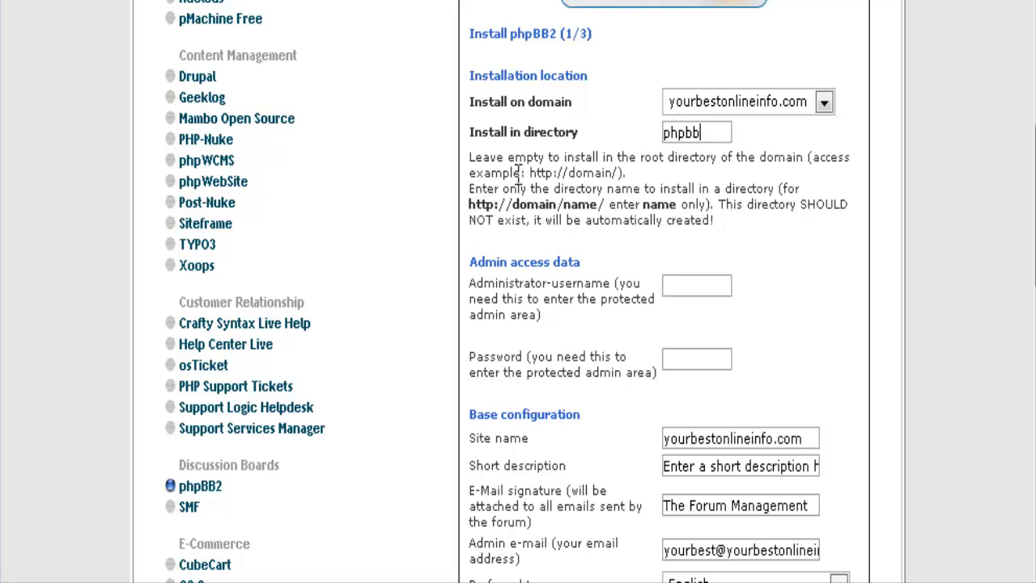
scroll(768, 199, down, 4)
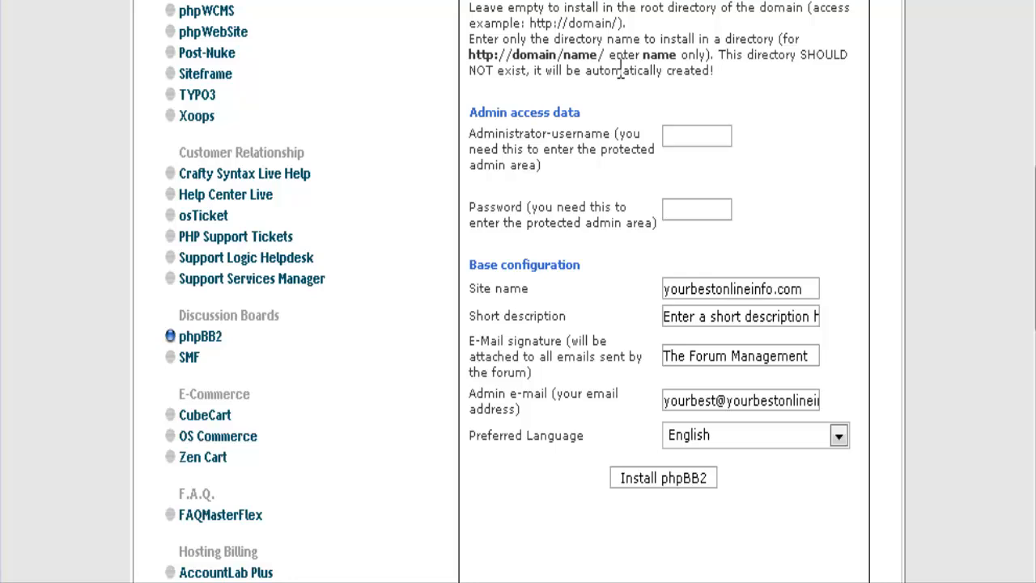
Fill in the administrator username and password fields.
click(674, 136)
text(tim)
click(669, 209)
text(password)
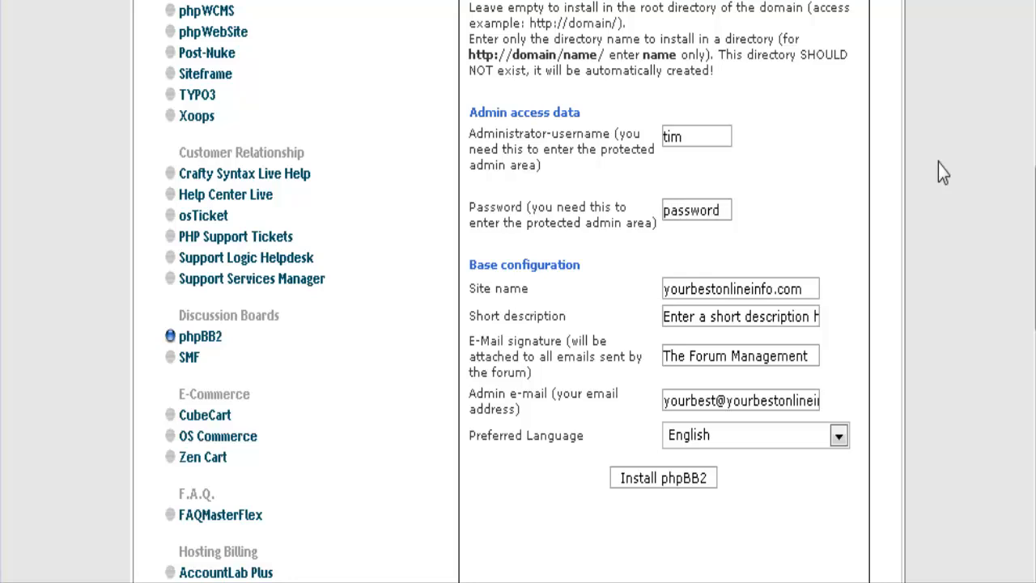
scroll(960, 179, up, 2)
scroll(960, 179, down, 4)
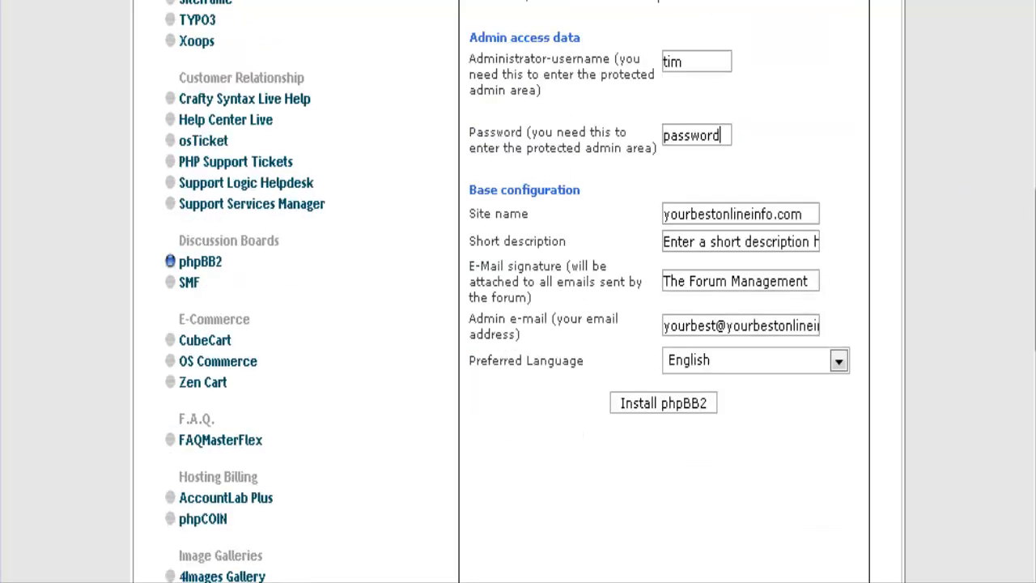
scroll(847, 132, down, 2)
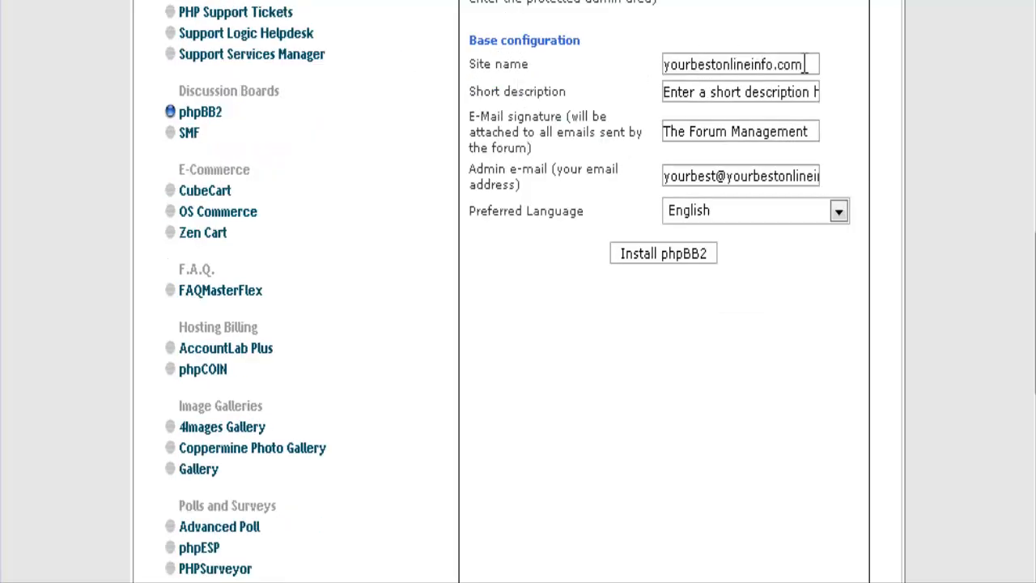
Replace the site name with 'Test Forum' and the short description with 'A test Forum'.
drag(807, 65, 619, 50)
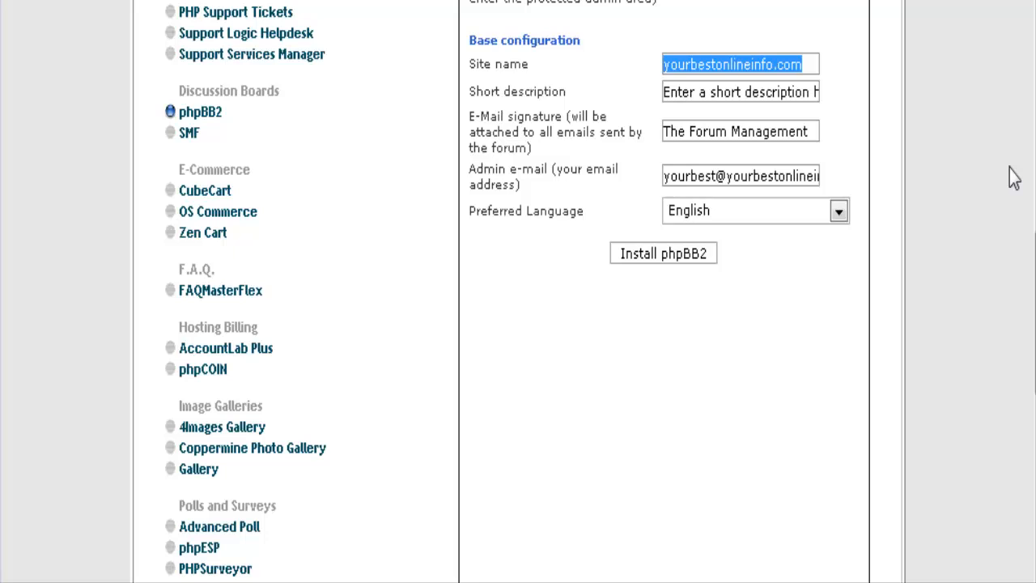
text(Tes)
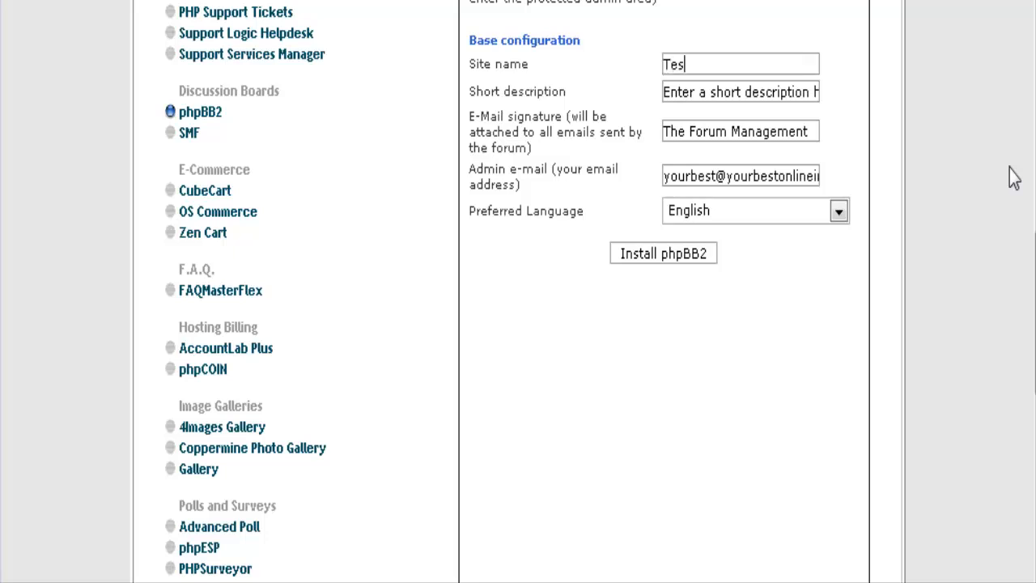
text(t Forum)
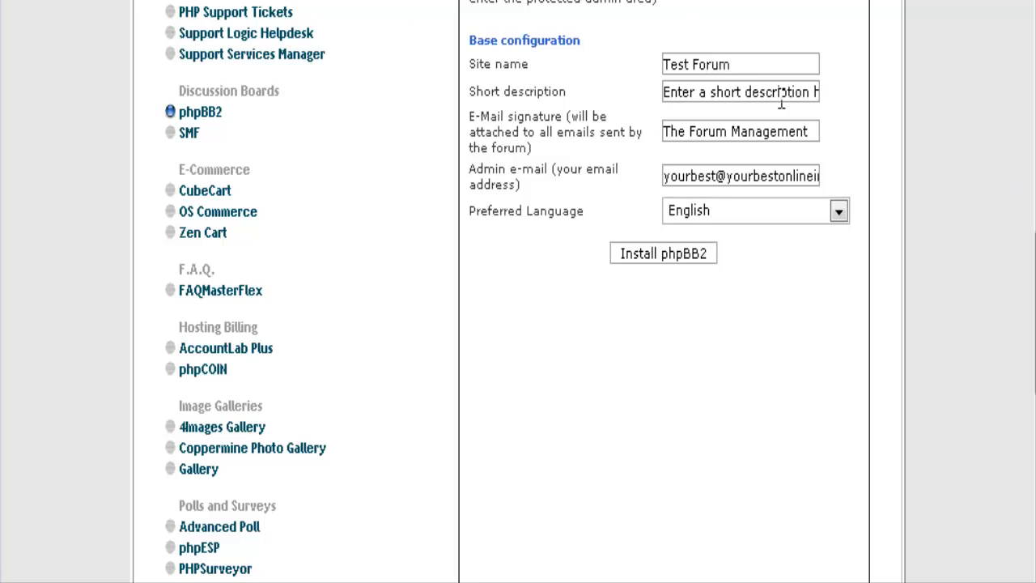
drag(815, 91, 527, 83)
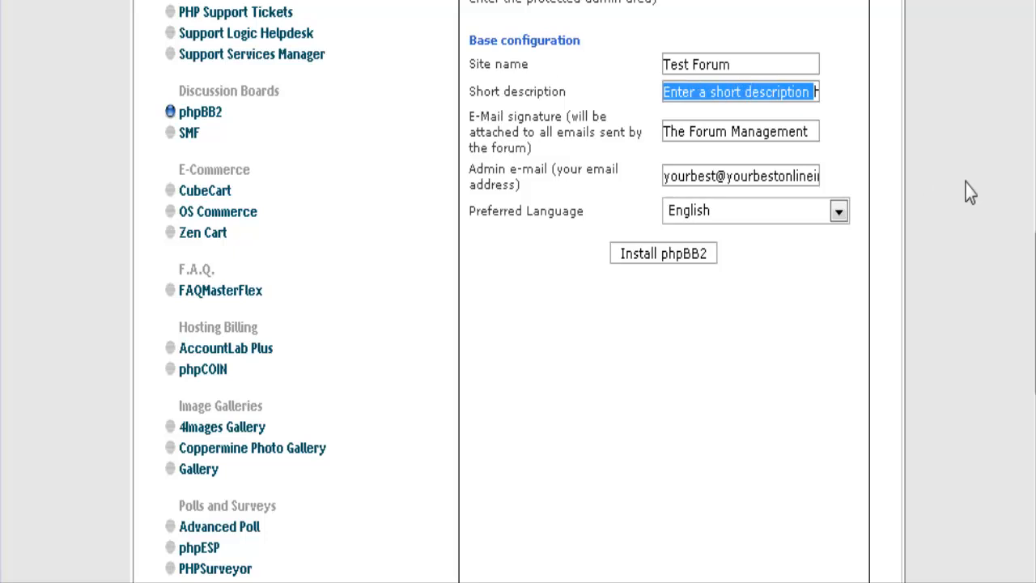
key(Delete)
key(Delete)
key(Delete)
key(Delete)
key(Delete)
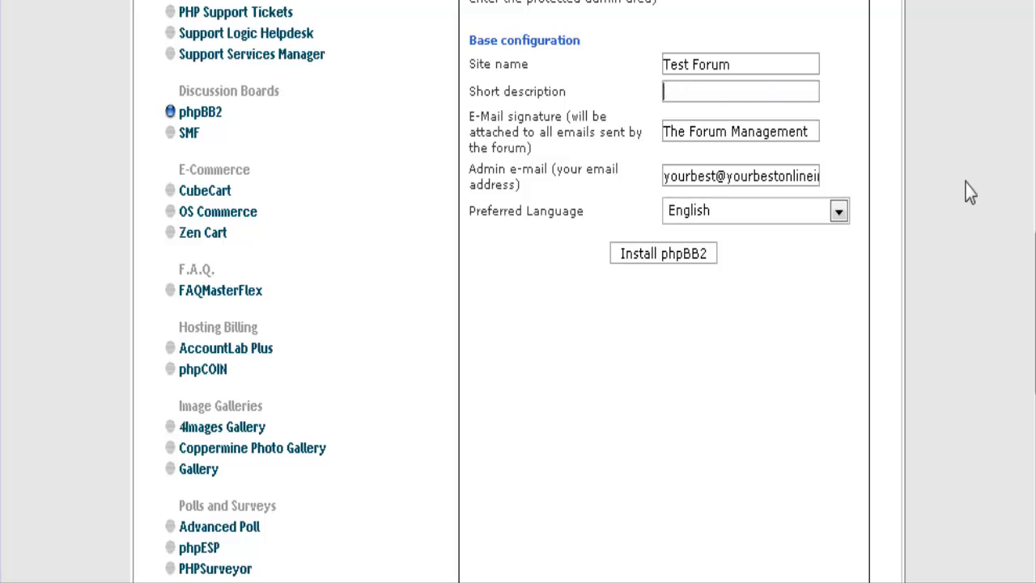
text(A test Forum)
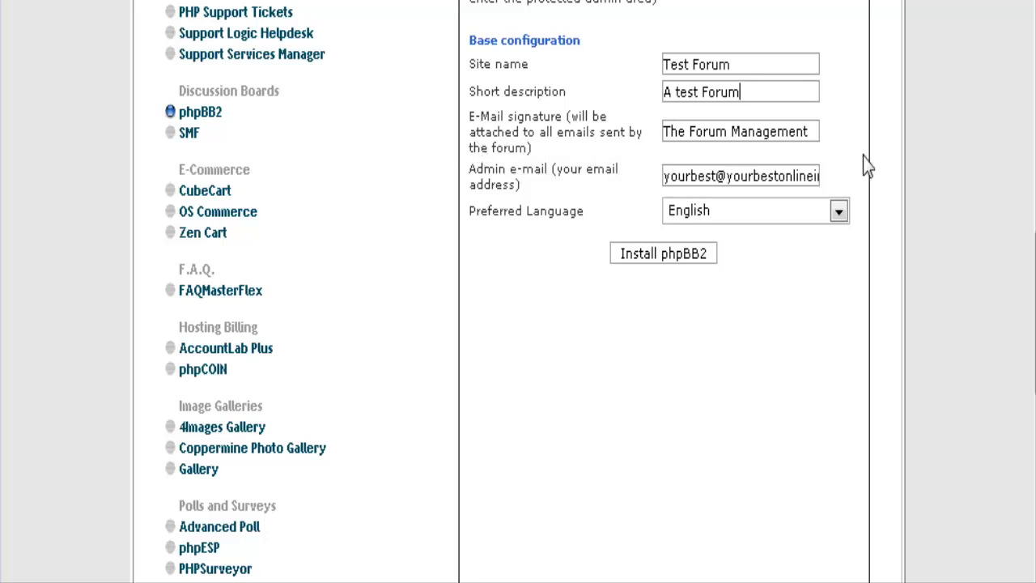
scroll(907, 174, down, 1)
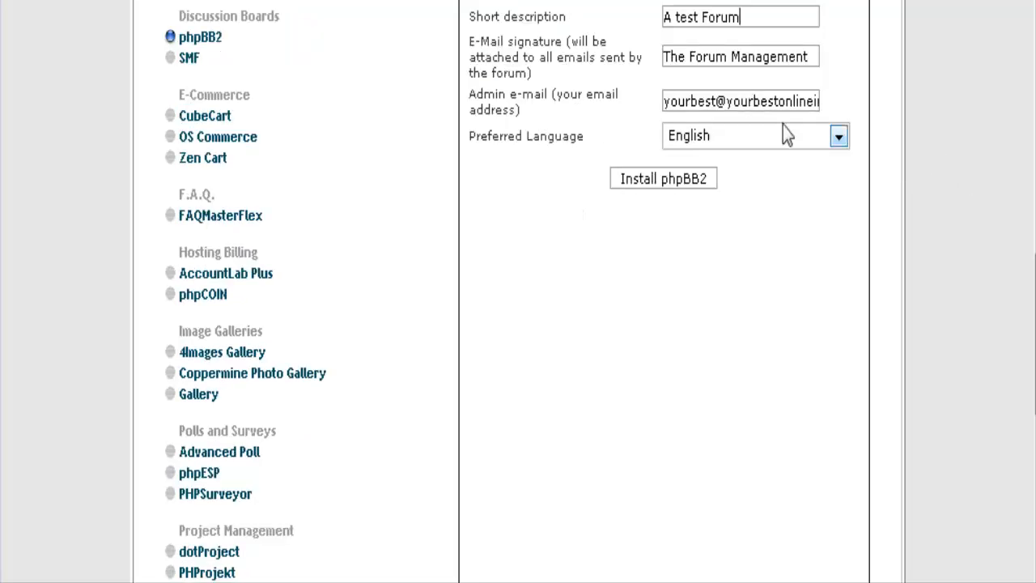
Submit the phpBB2 install settings and finish the installation on the confirmation page.
click(670, 185)
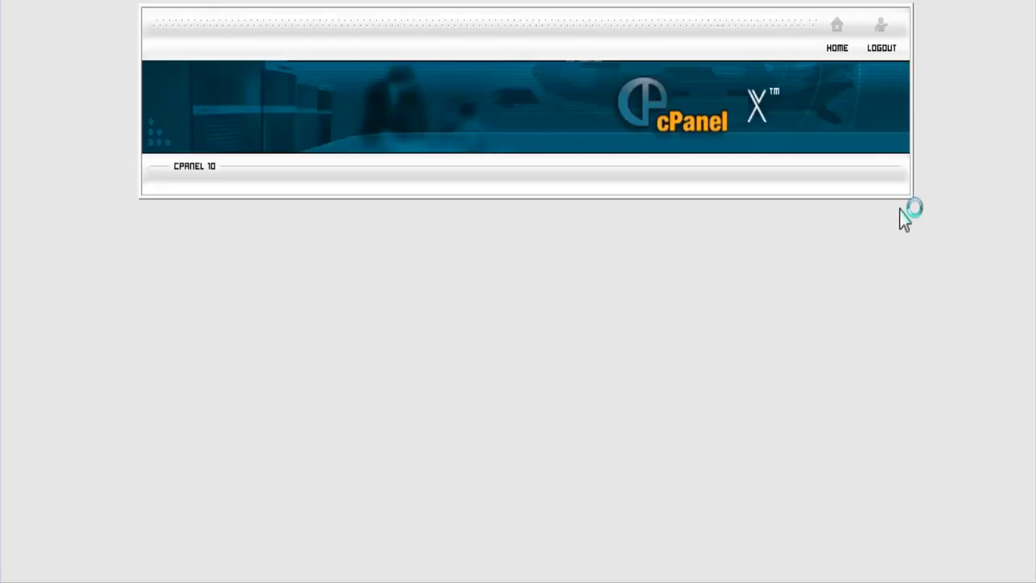
scroll(907, 245, down, 2)
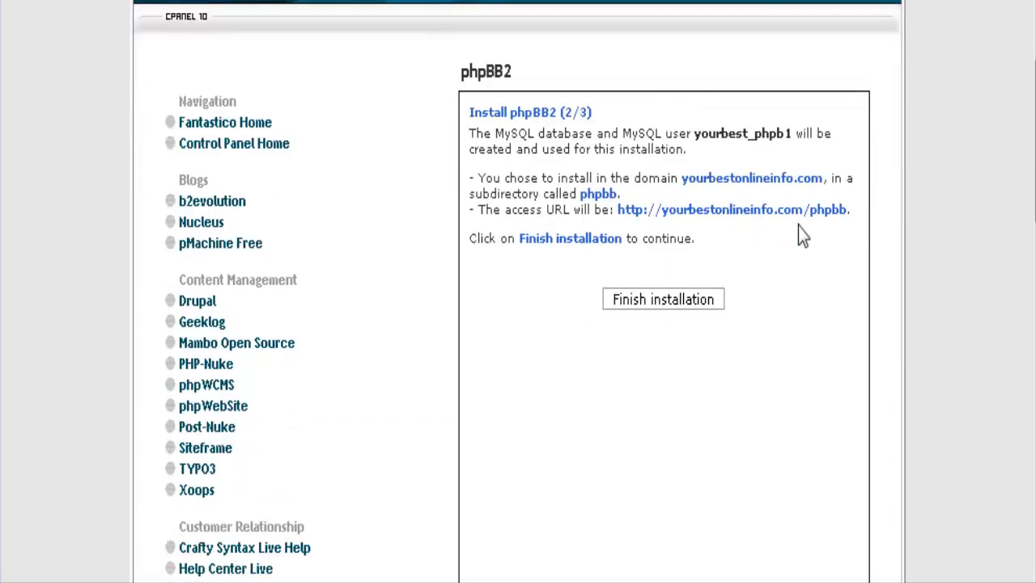
scroll(830, 267, down, 1)
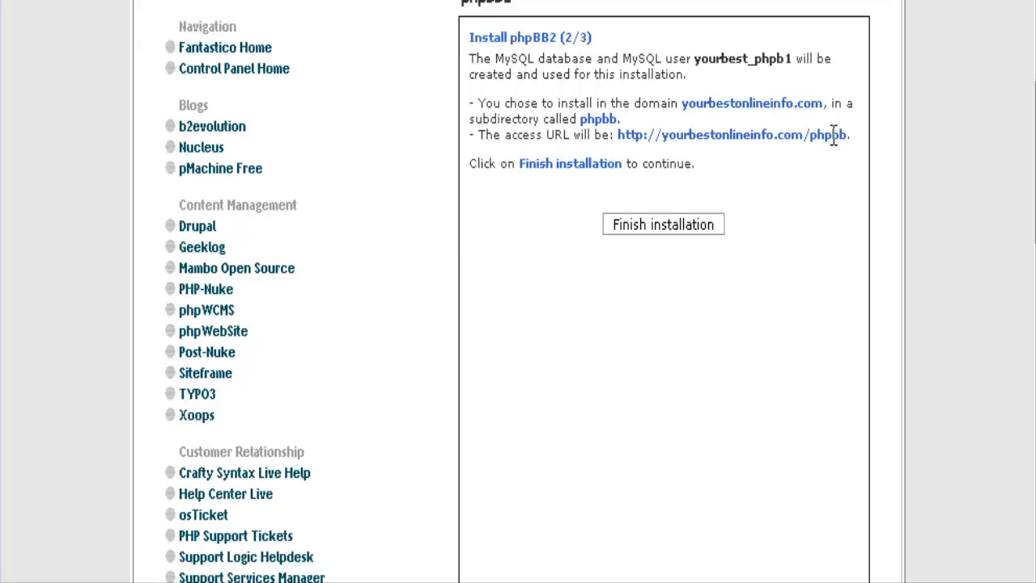
click(639, 224)
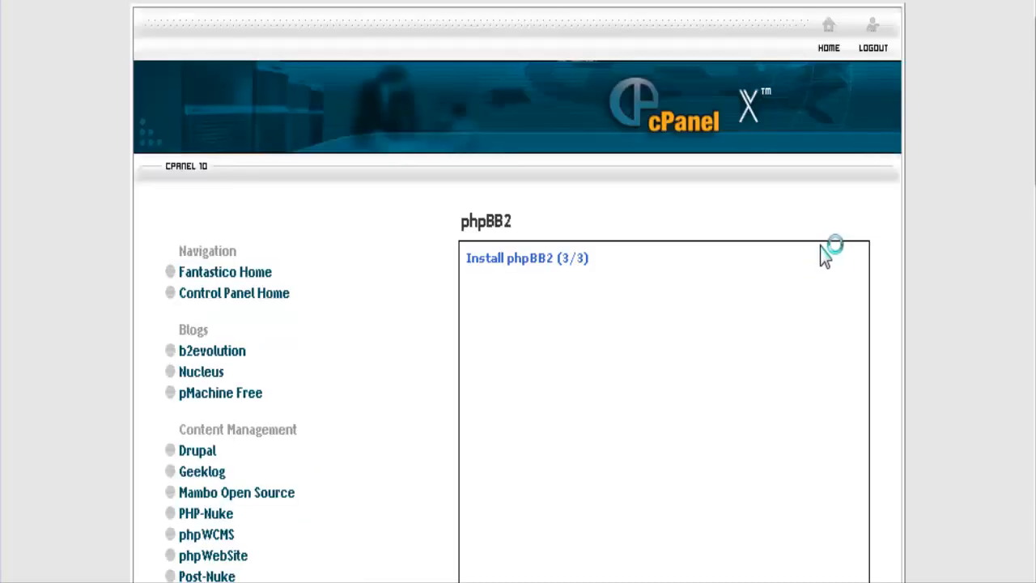
scroll(720, 255, down, 1)
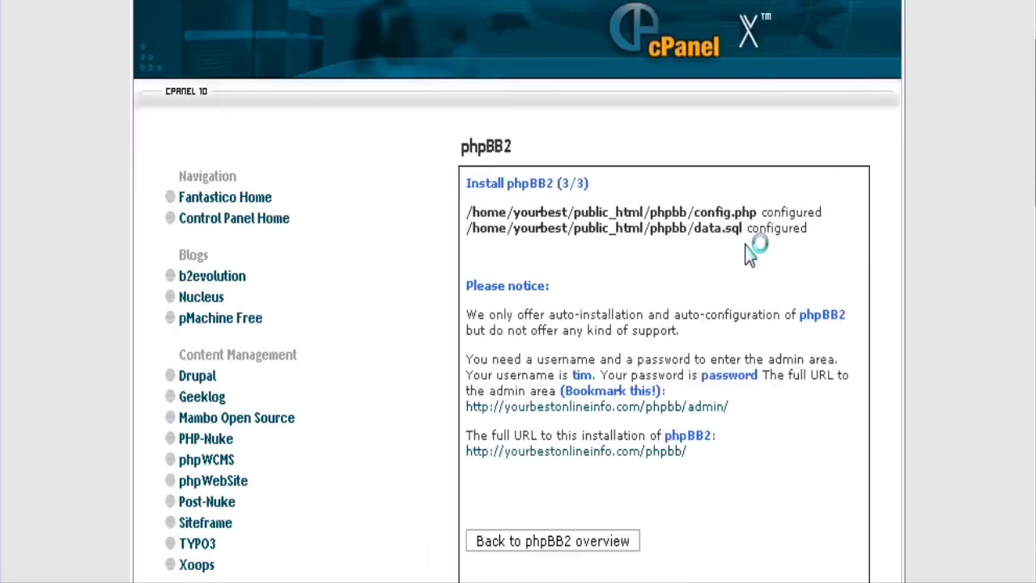
scroll(752, 247, down, 1)
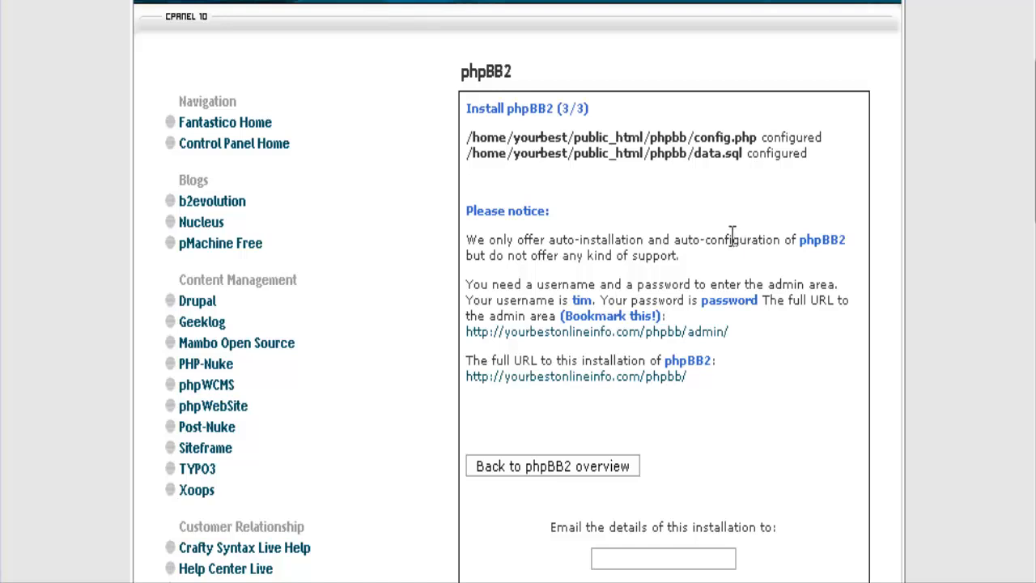
scroll(621, 257, down, 3)
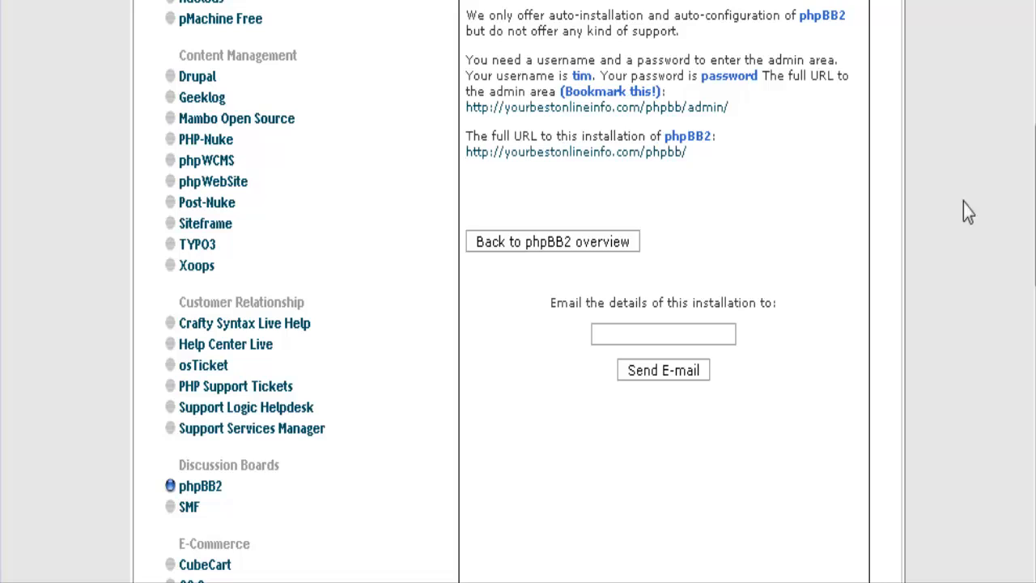
Open the new Test Forum index in a separate tab, review it, then close it.
right_click(648, 161)
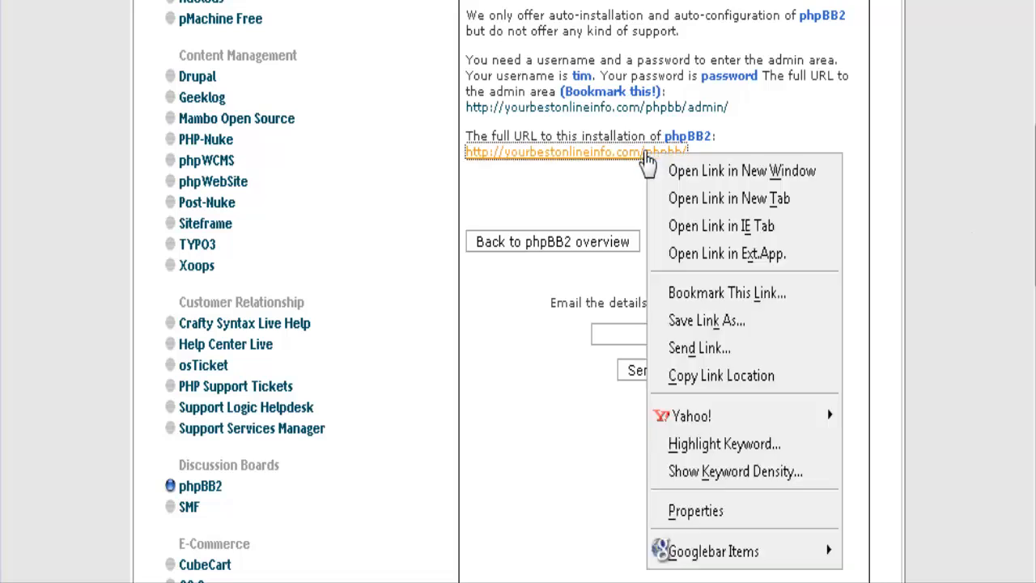
click(801, 199)
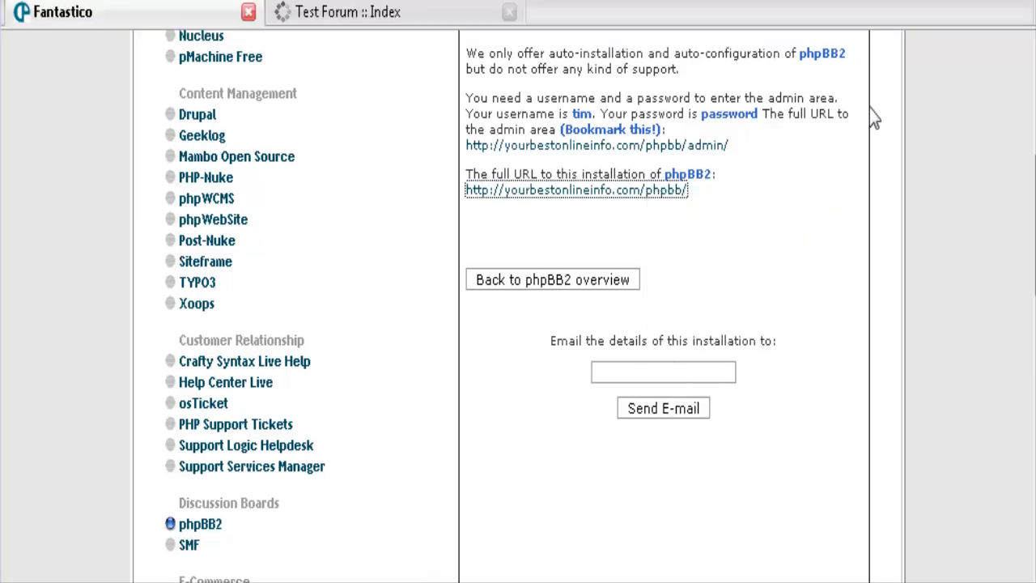
click(356, 12)
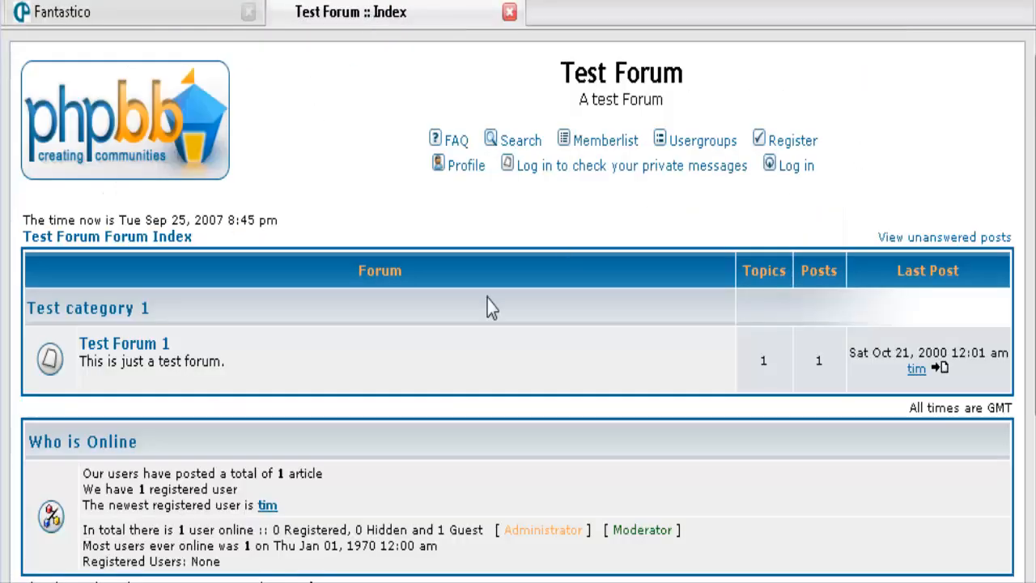
scroll(514, 284, down, 2)
scroll(578, 282, up, 2)
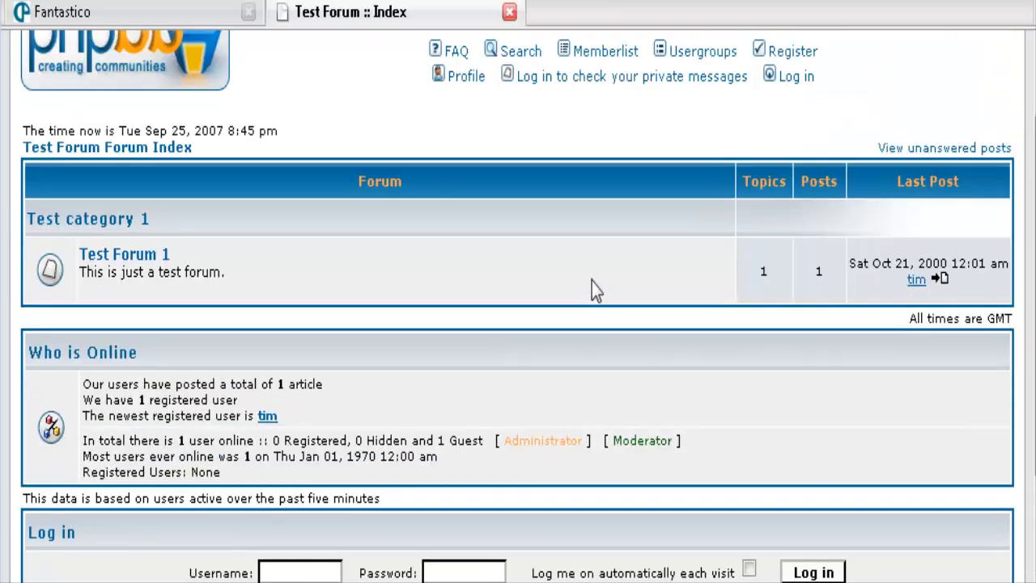
scroll(599, 283, up, 1)
scroll(805, 271, down, 3)
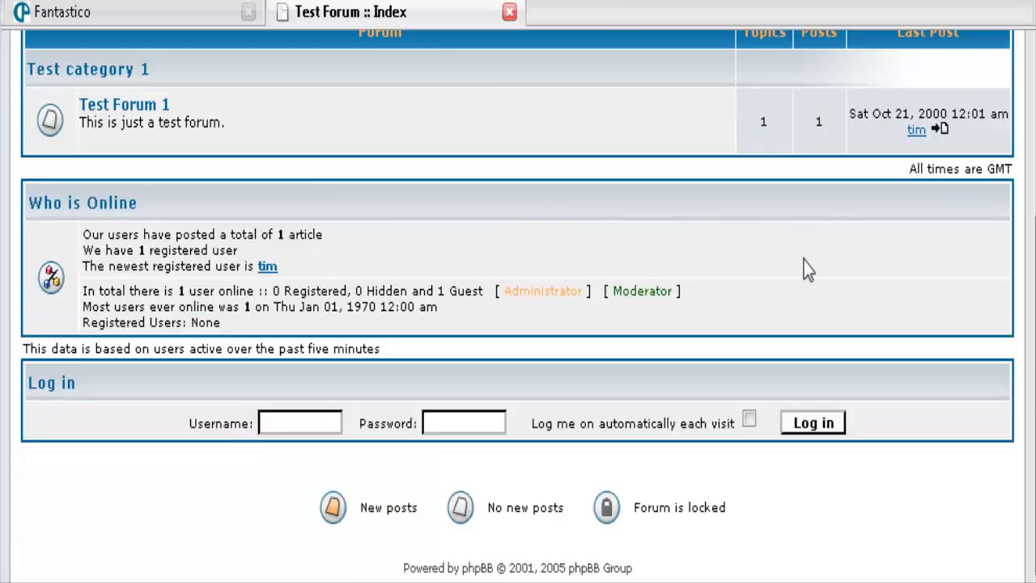
scroll(805, 271, up, 3)
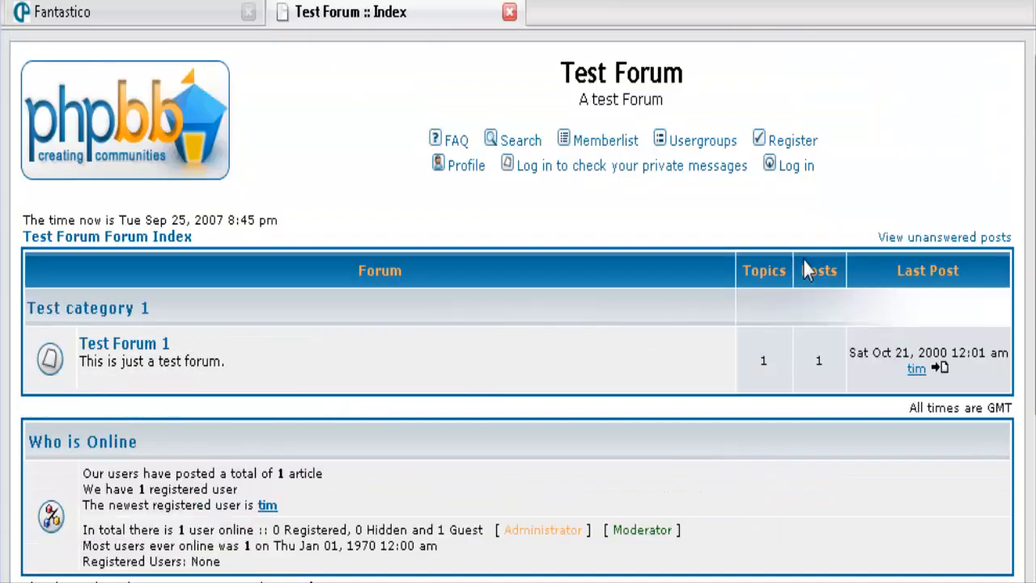
click(185, 12)
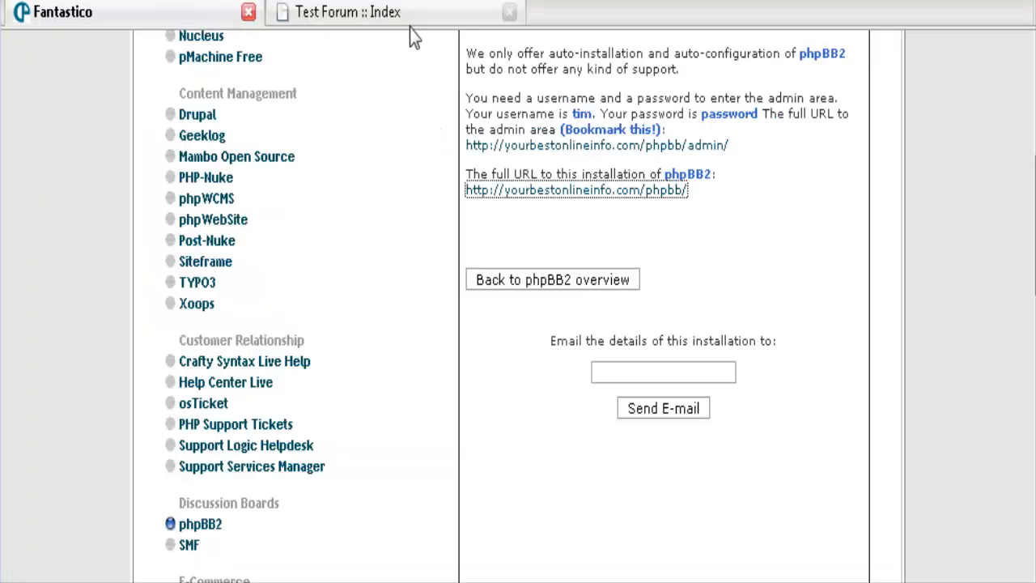
click(508, 12)
scroll(671, 193, up, 1)
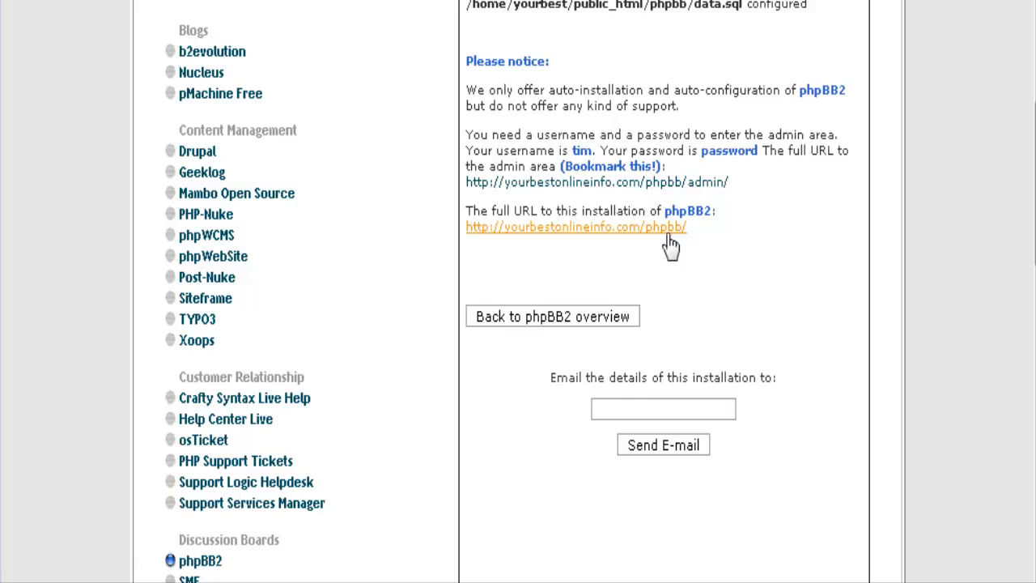
Log in through the admin URL and view the Admin Index with statistics and version notice.
click(679, 183)
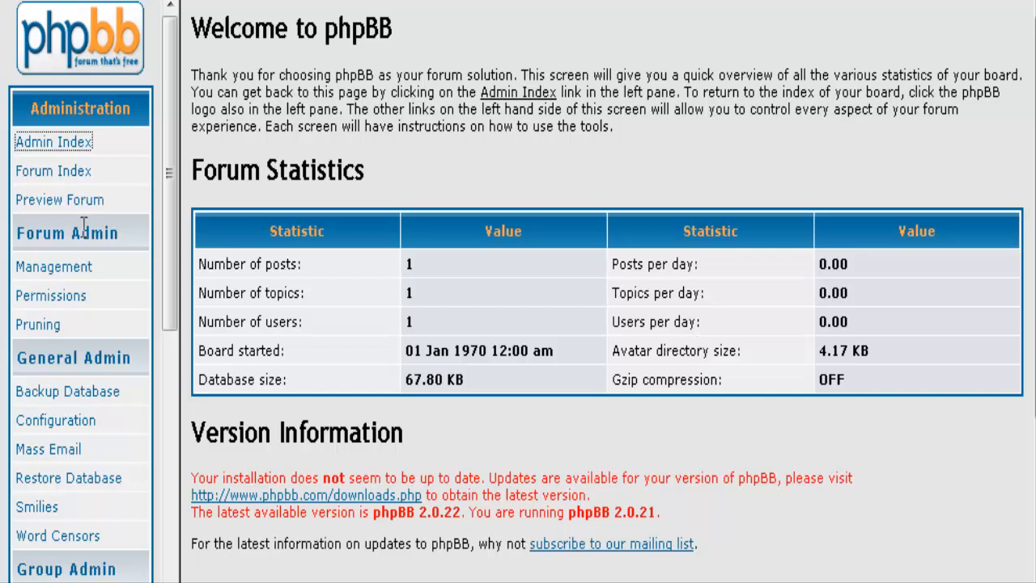
drag(169, 152, 171, 199)
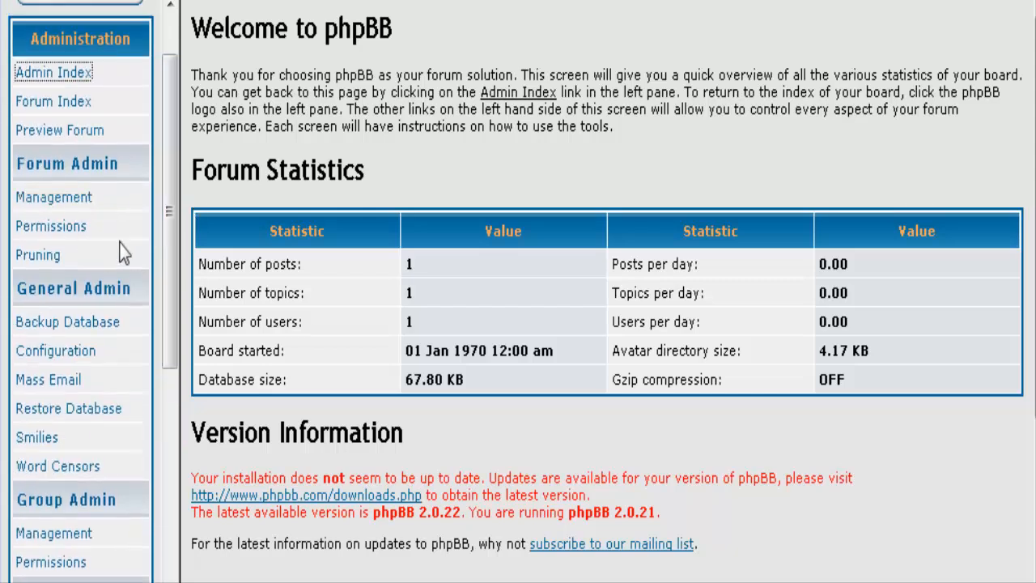
scroll(122, 253, down, 2)
scroll(116, 212, down, 2)
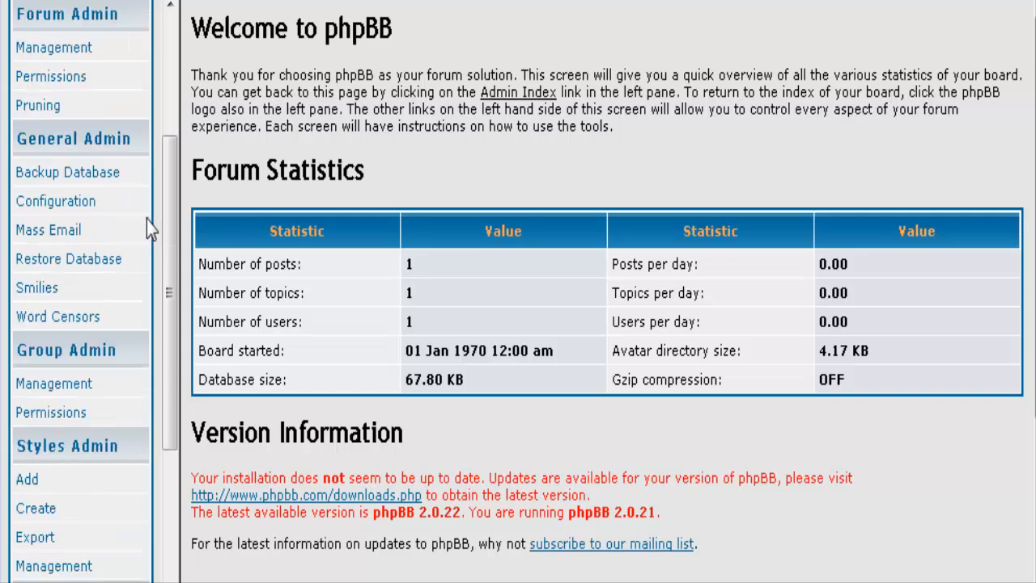
Open General Admin > Configuration and review the General Board Settings.
click(68, 204)
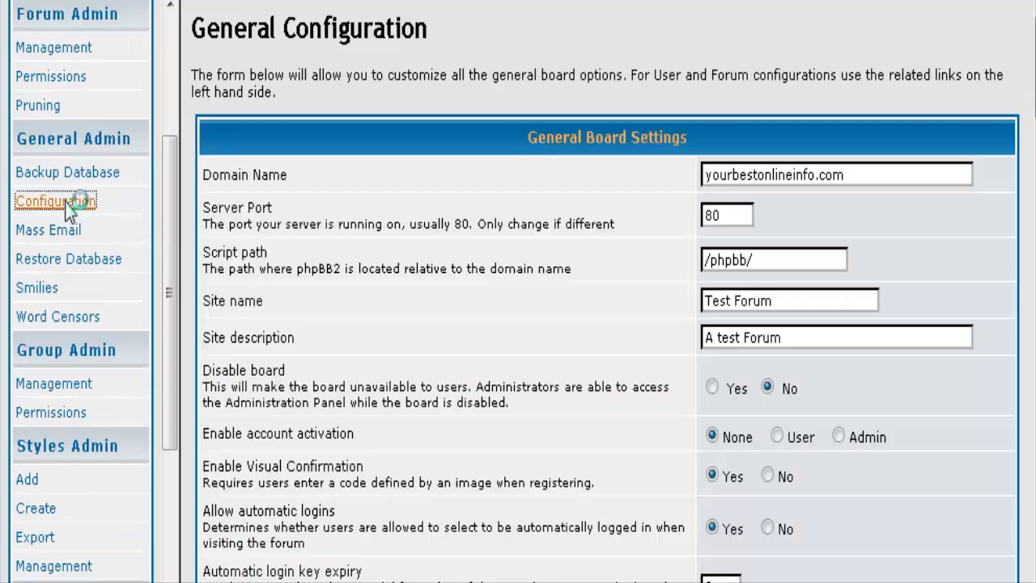
scroll(485, 184, down, 3)
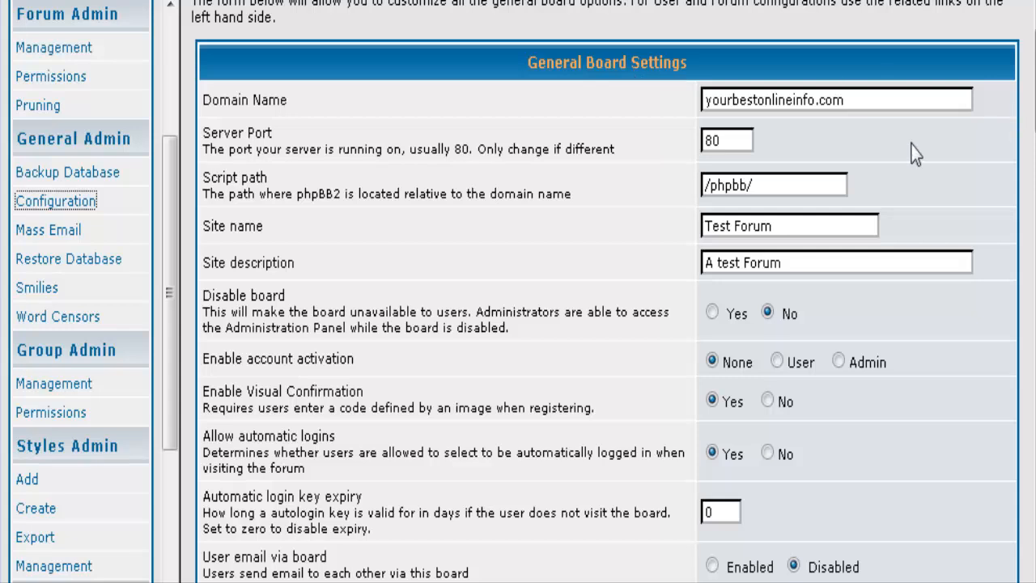
scroll(881, 138, down, 2)
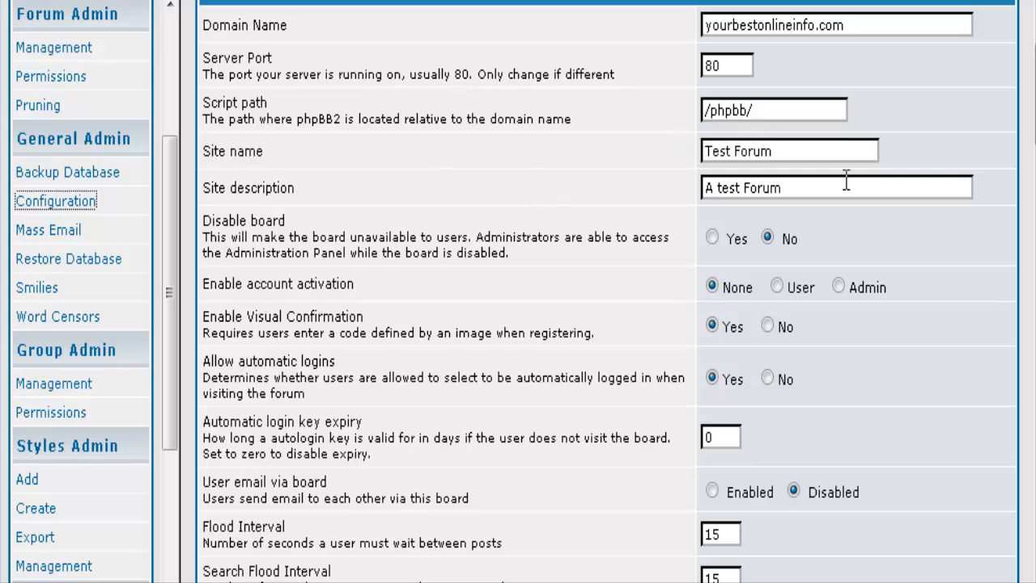
scroll(836, 209, down, 2)
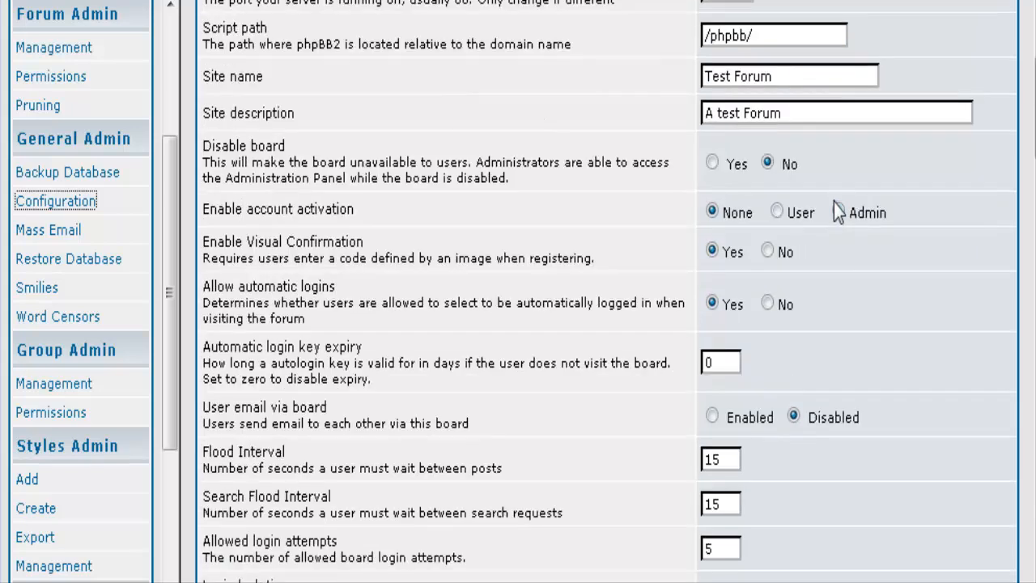
scroll(837, 212, down, 2)
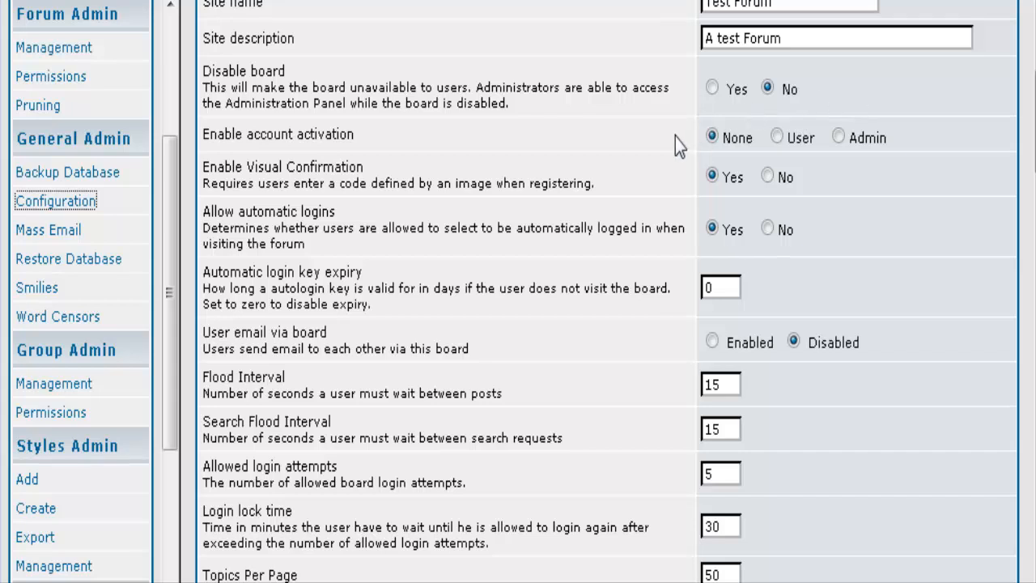
scroll(838, 146, down, 2)
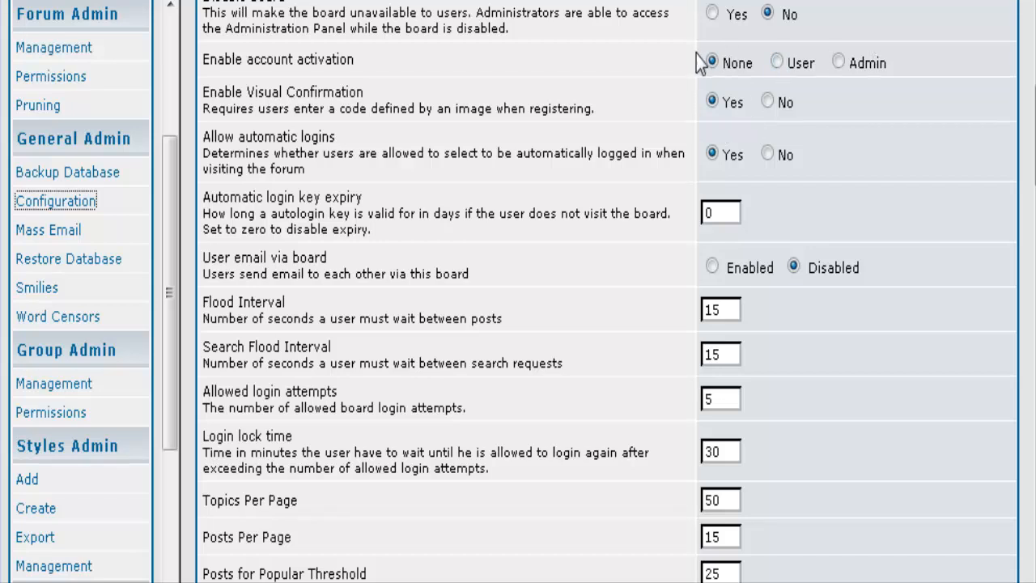
scroll(781, 167, down, 1)
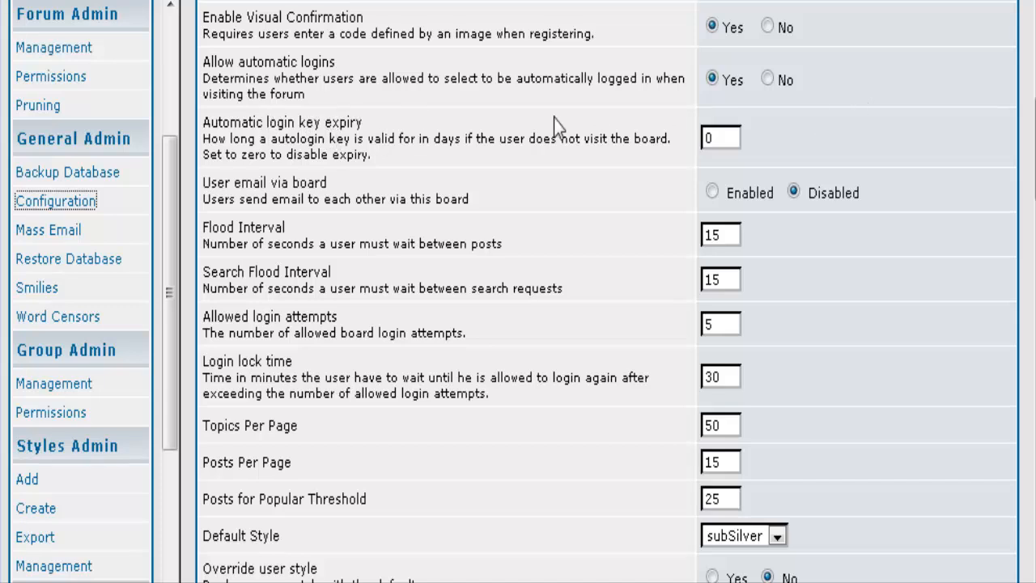
scroll(580, 123, down, 1)
scroll(585, 122, up, 1)
click(887, 154)
scroll(417, 345, down, 2)
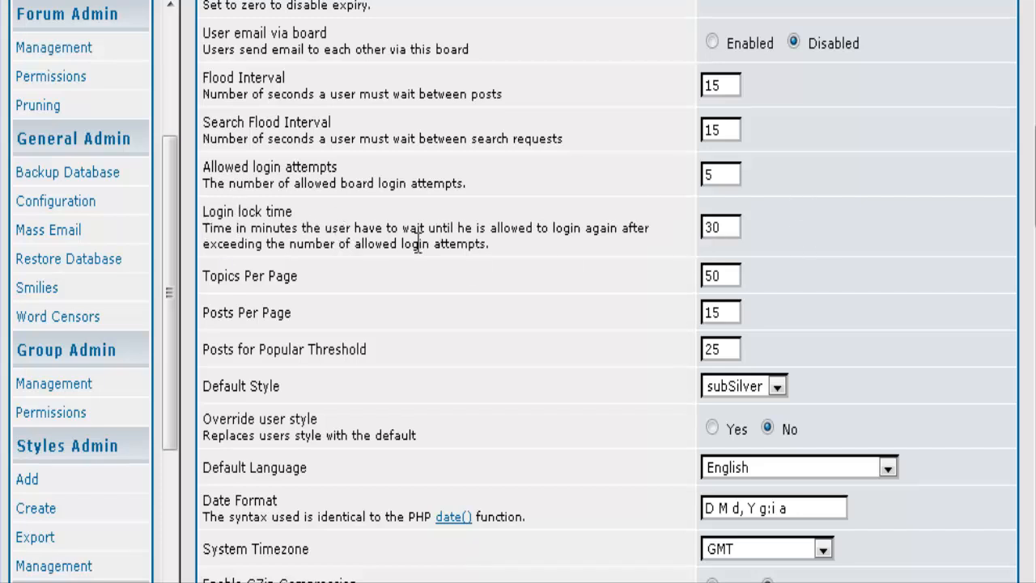
scroll(844, 282, down, 3)
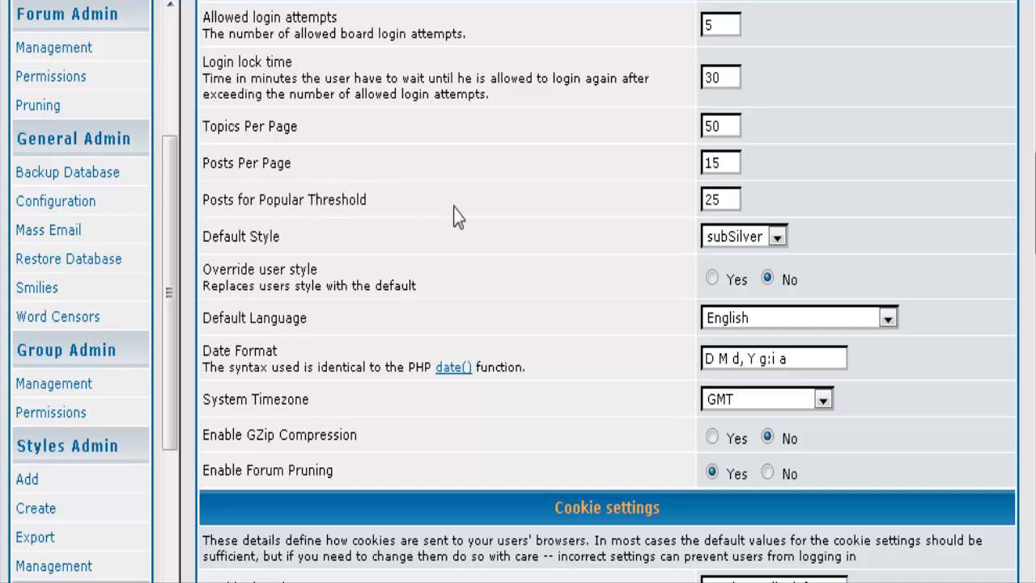
click(738, 197)
click(775, 236)
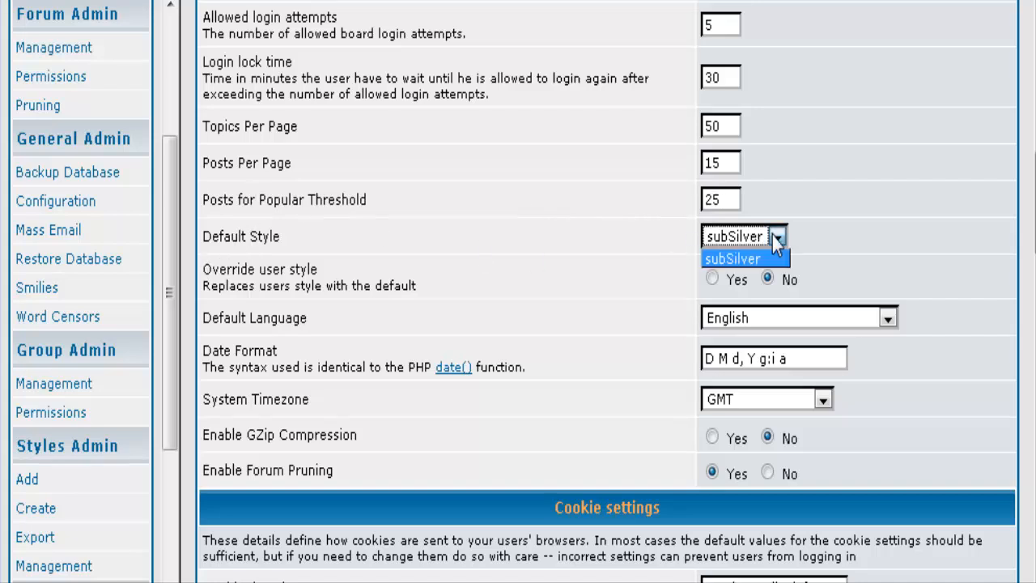
click(775, 237)
click(931, 231)
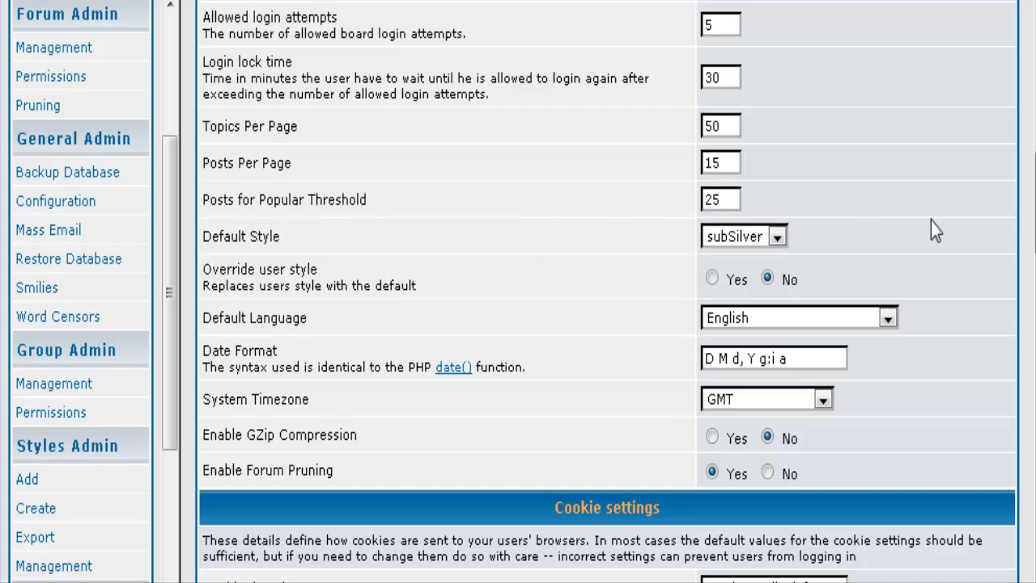
scroll(619, 260, down, 2)
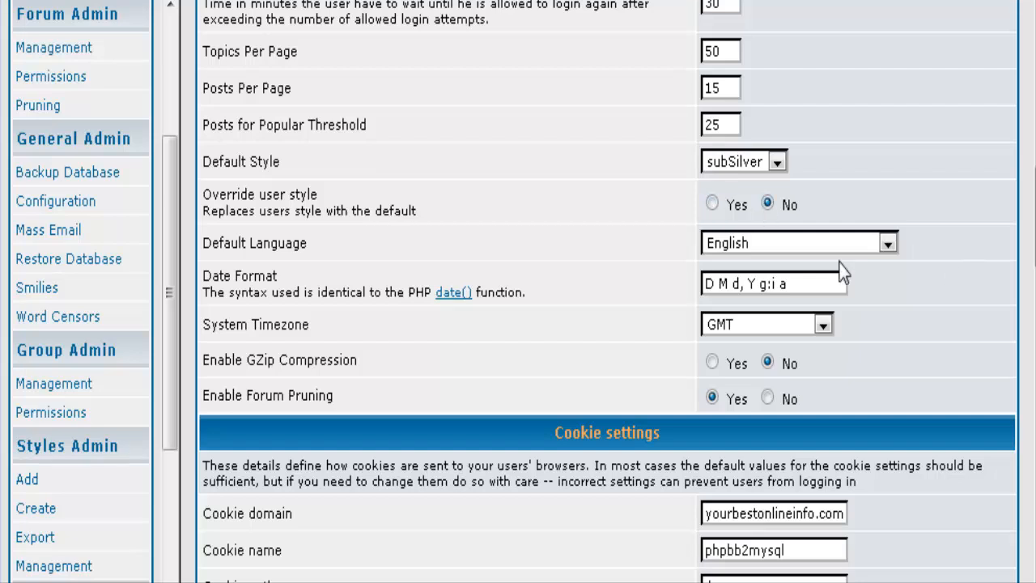
scroll(763, 166, down, 2)
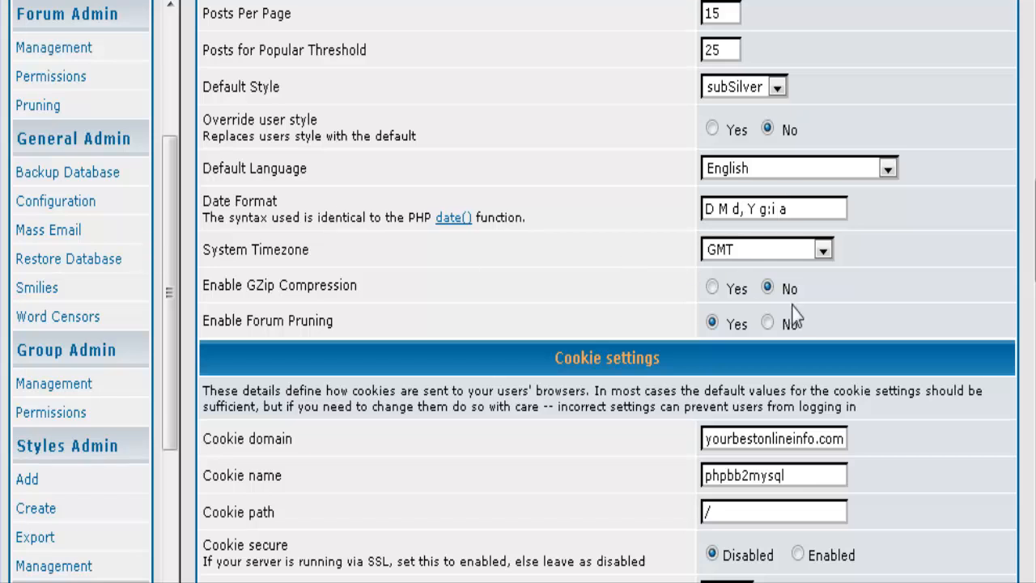
scroll(663, 322, down, 2)
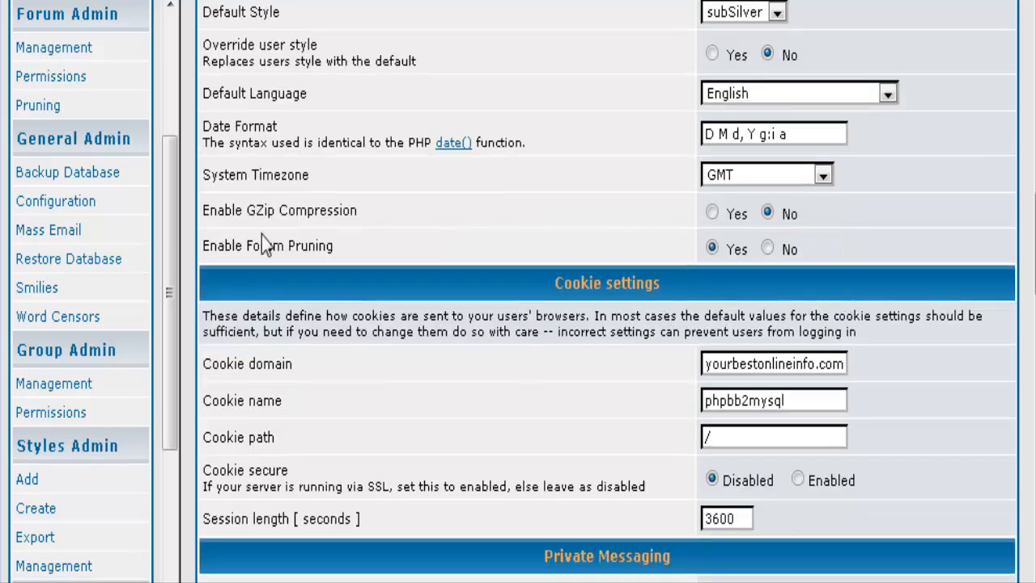
scroll(392, 241, down, 2)
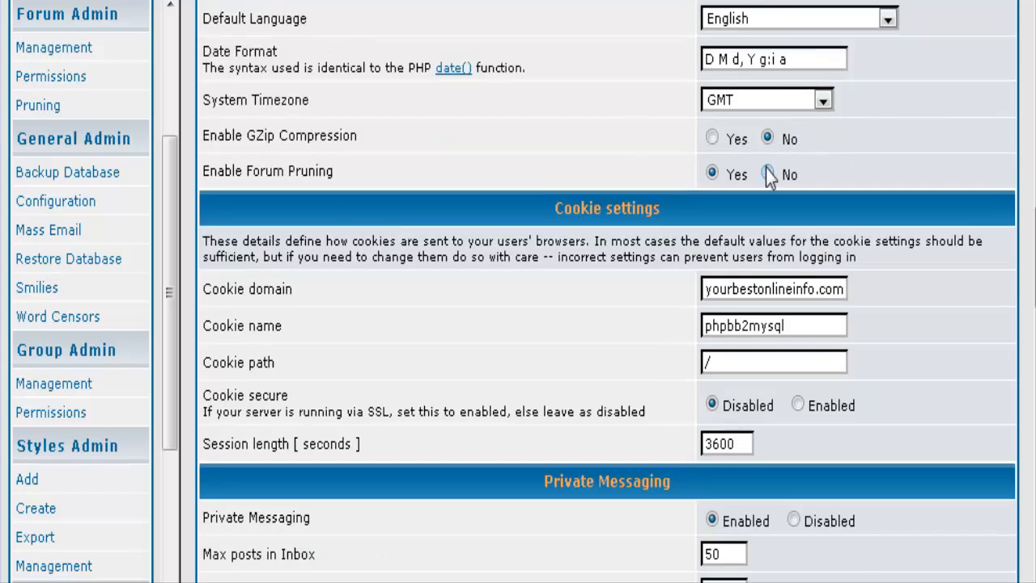
scroll(590, 242, down, 2)
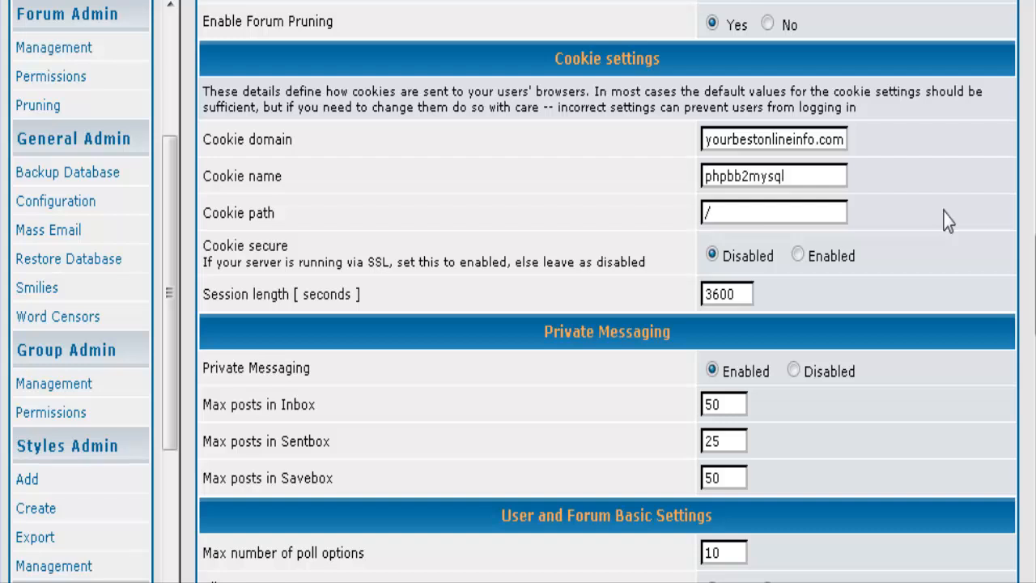
scroll(490, 202, down, 1)
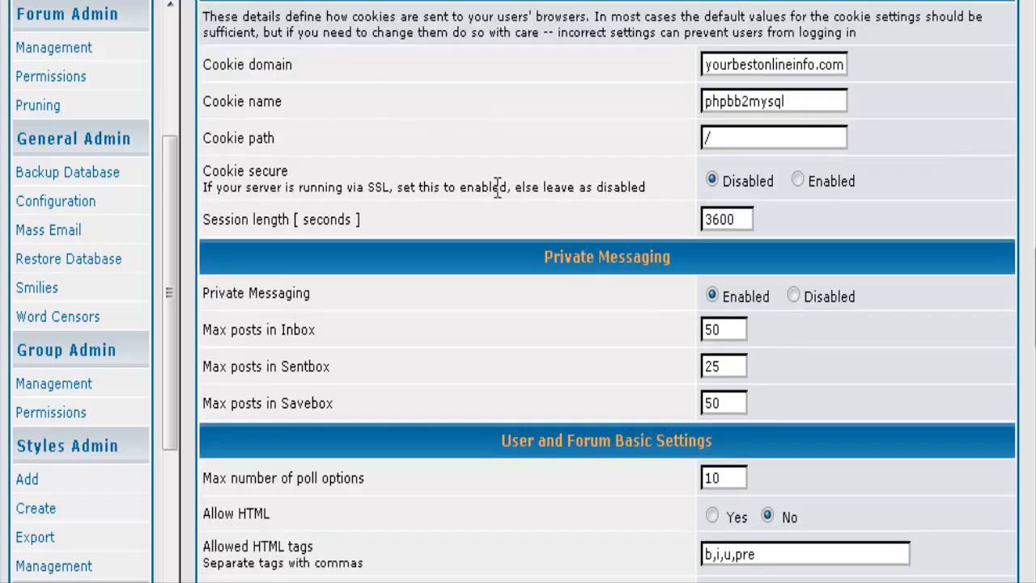
scroll(518, 189, down, 1)
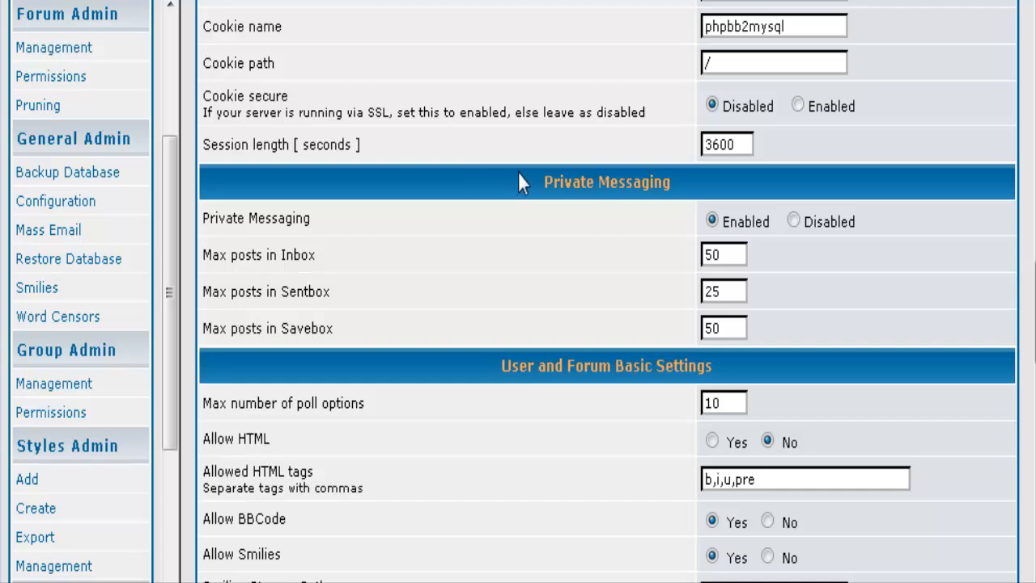
scroll(526, 182, down, 1)
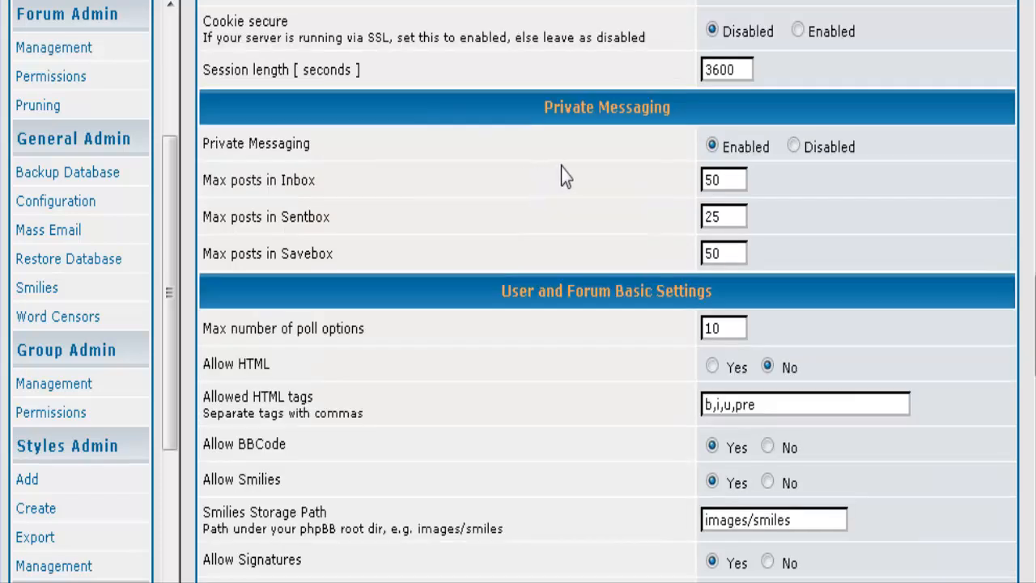
scroll(560, 176, down, 1)
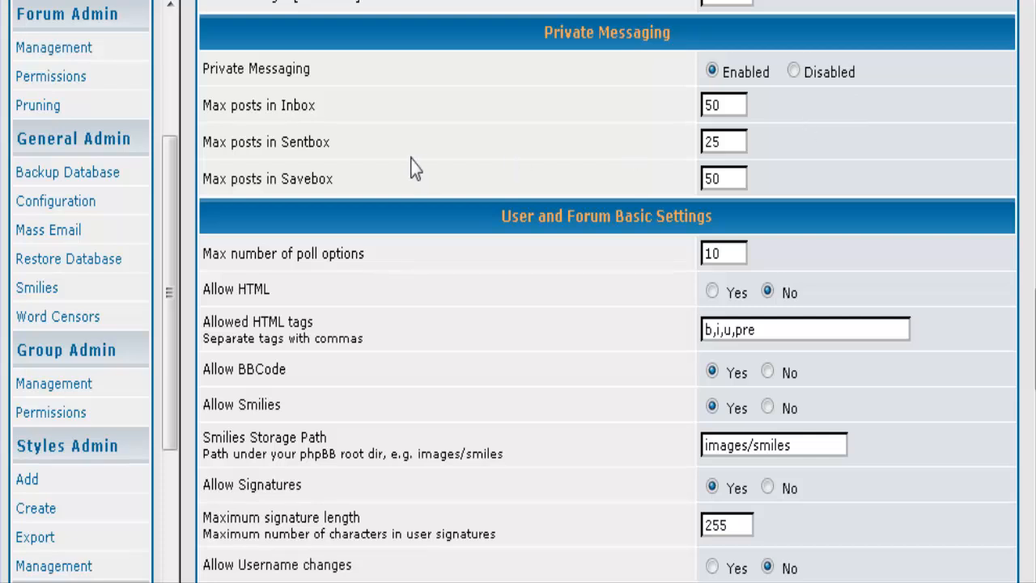
scroll(554, 199, down, 2)
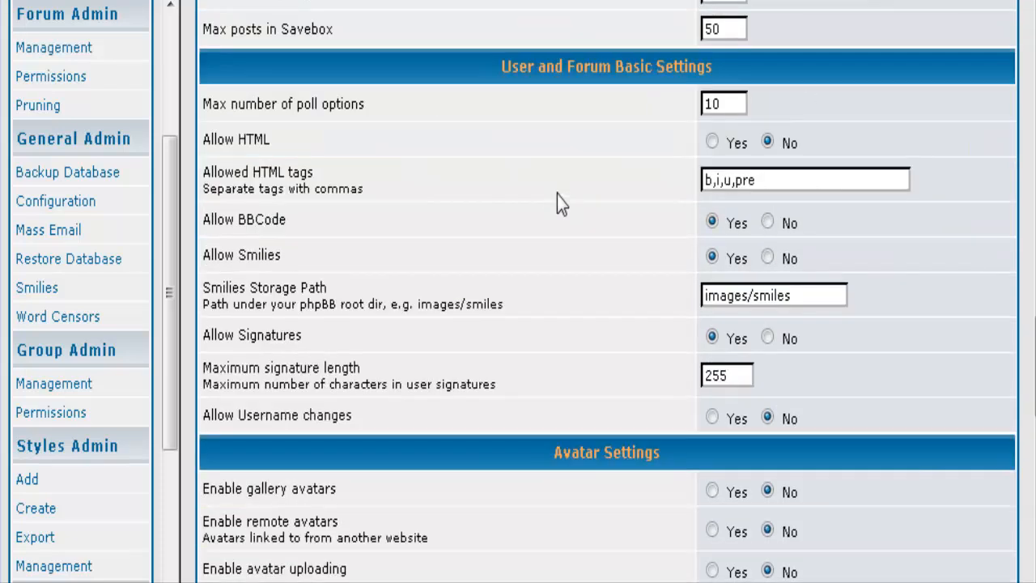
scroll(591, 198, down, 1)
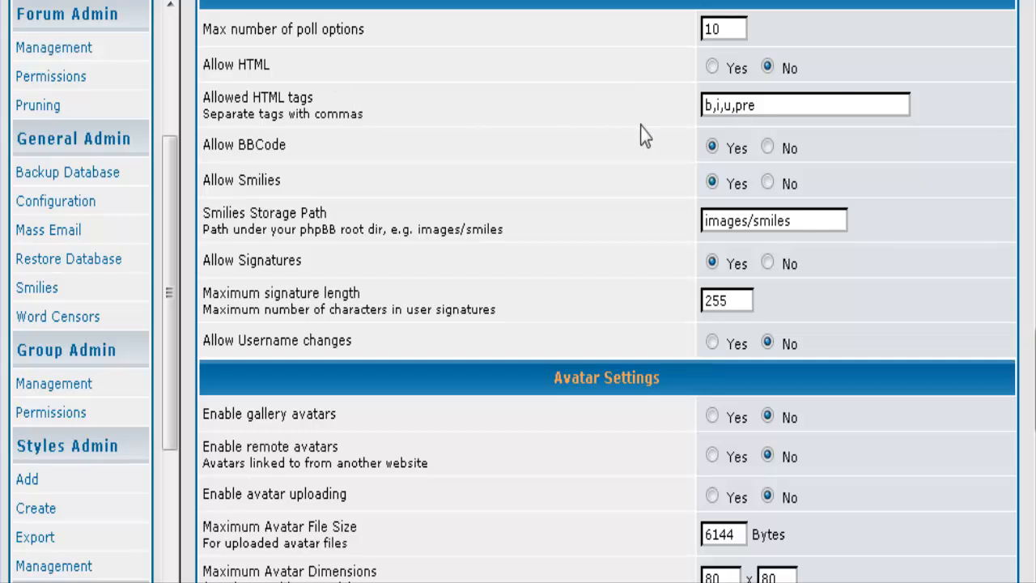
scroll(644, 203, down, 4)
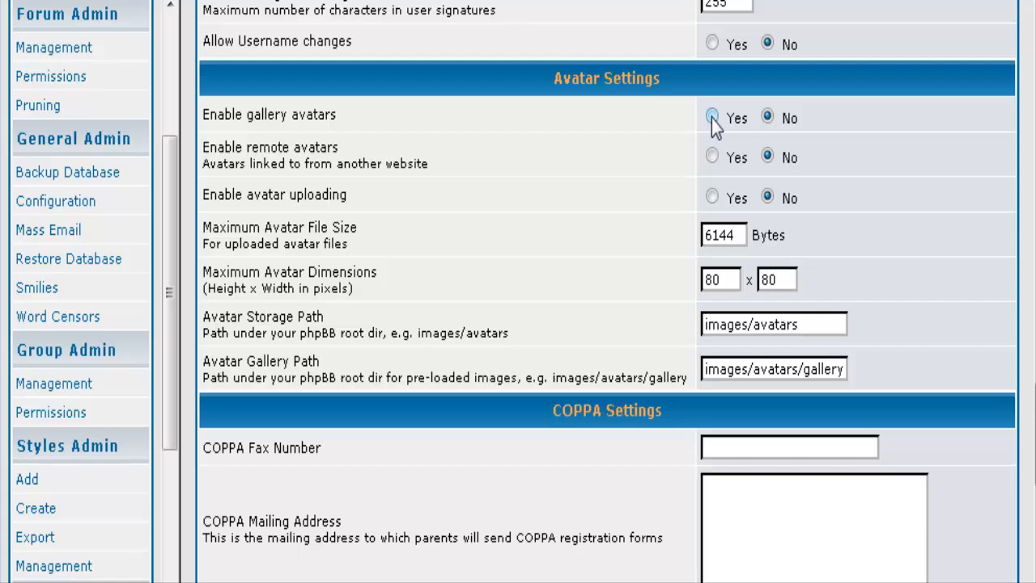
scroll(632, 182, down, 2)
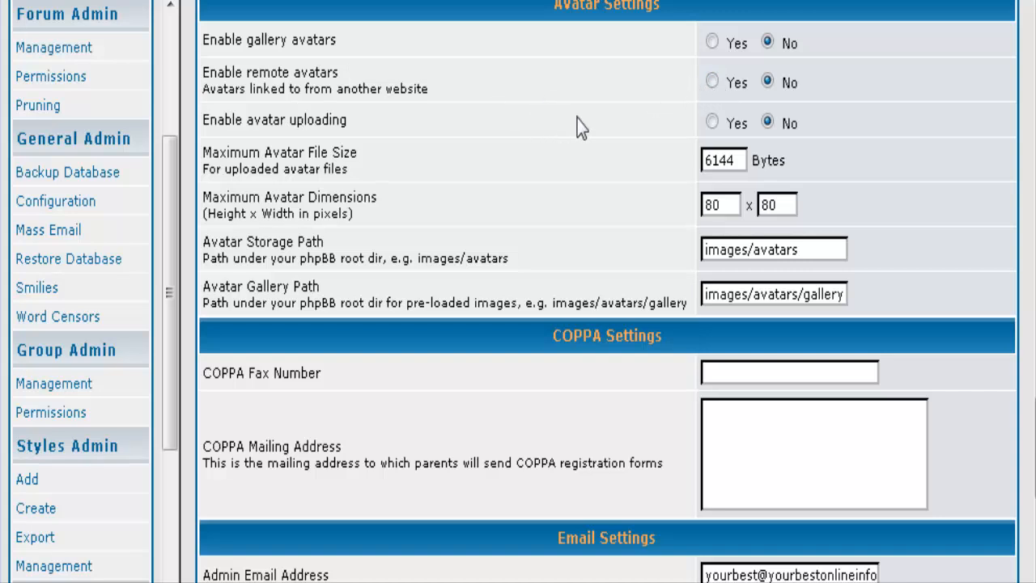
scroll(586, 119, down, 2)
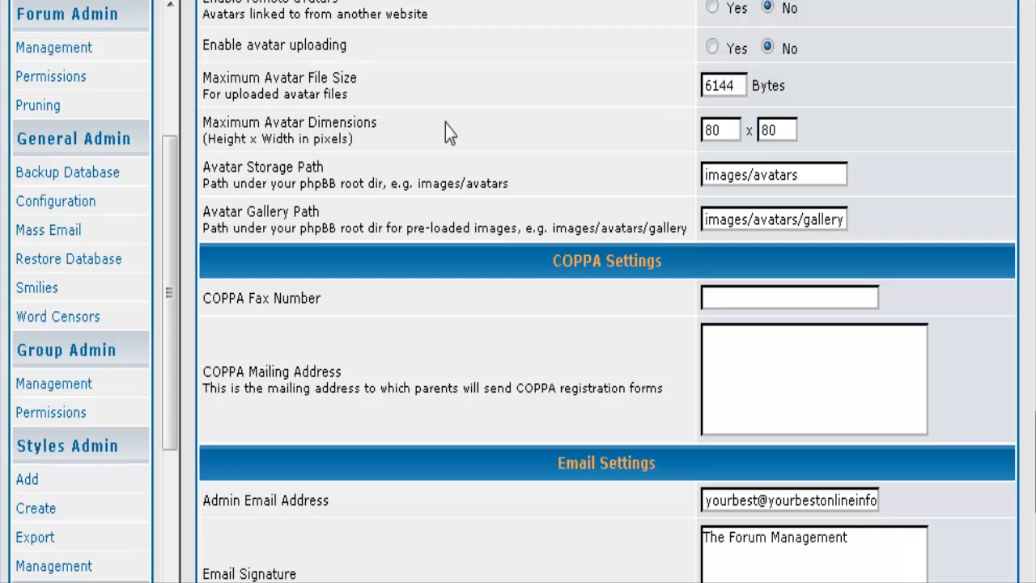
scroll(454, 125, down, 2)
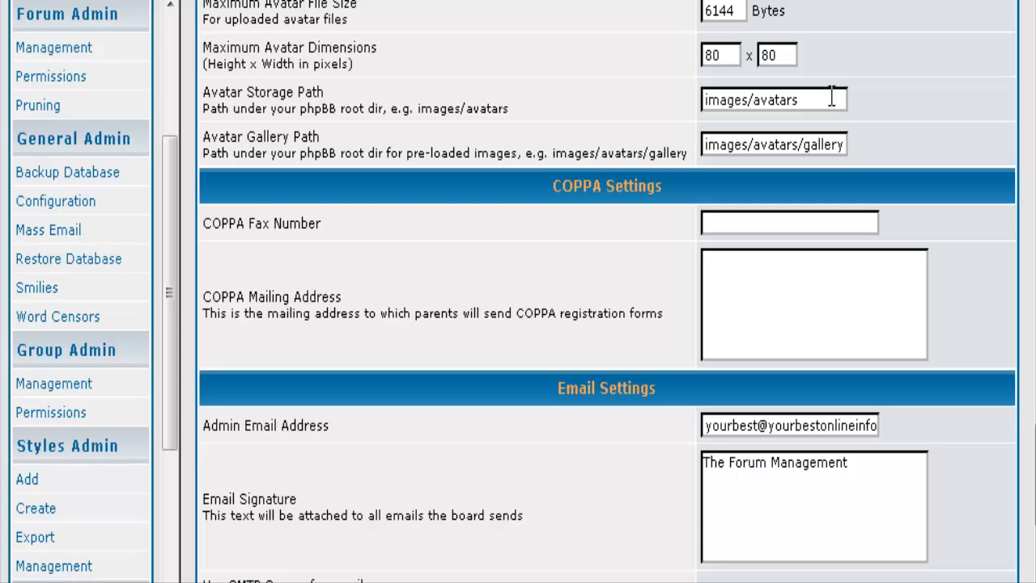
scroll(858, 146, down, 2)
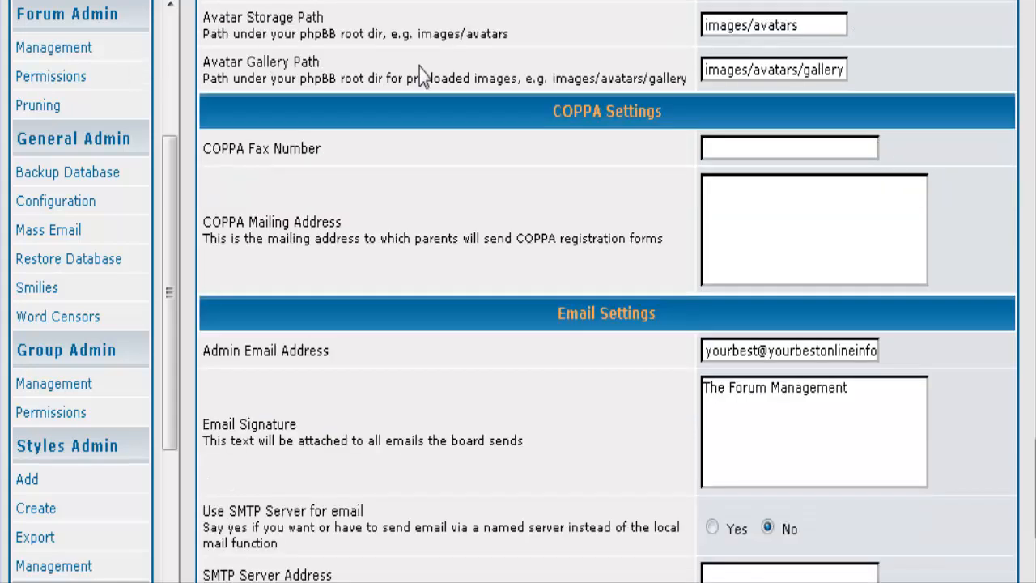
scroll(551, 158, down, 2)
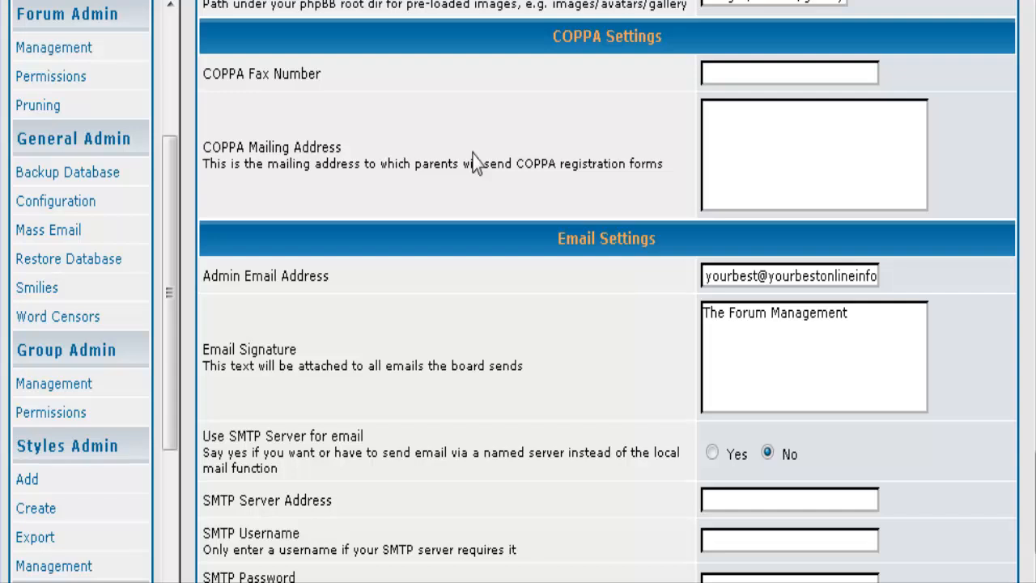
scroll(476, 162, down, 3)
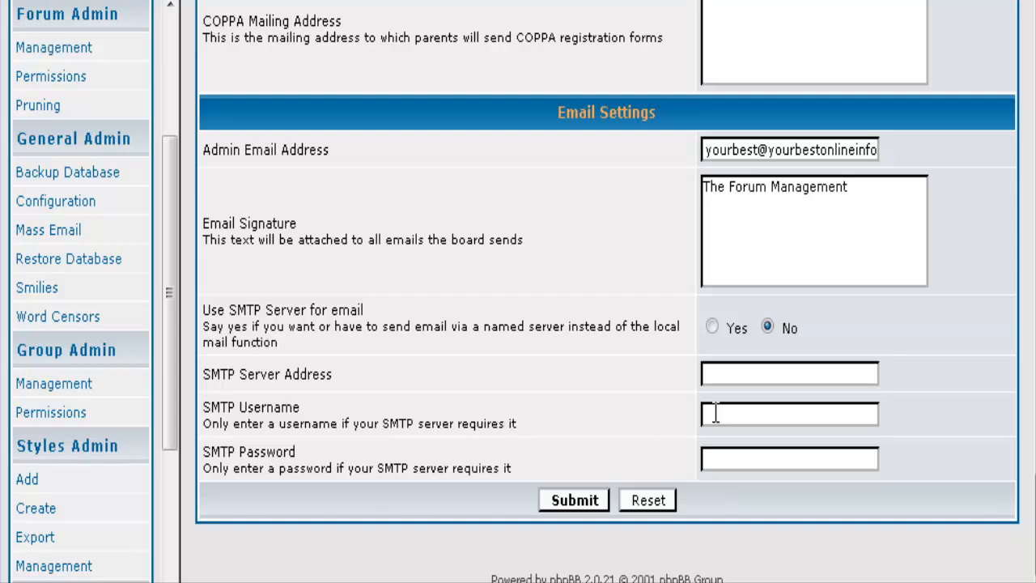
scroll(631, 453, up, 3)
scroll(632, 445, down, 3)
scroll(589, 497, up, 7)
scroll(48, 271, up, 3)
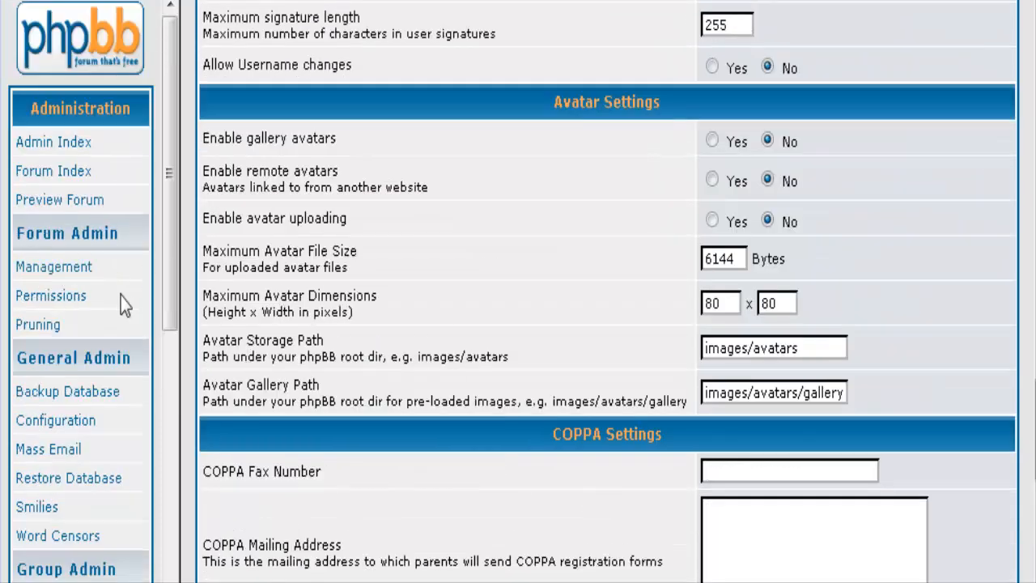
Open Forum Admin > Management, then type and clear 'General Discussion' in Test category 1's new forum box.
click(84, 274)
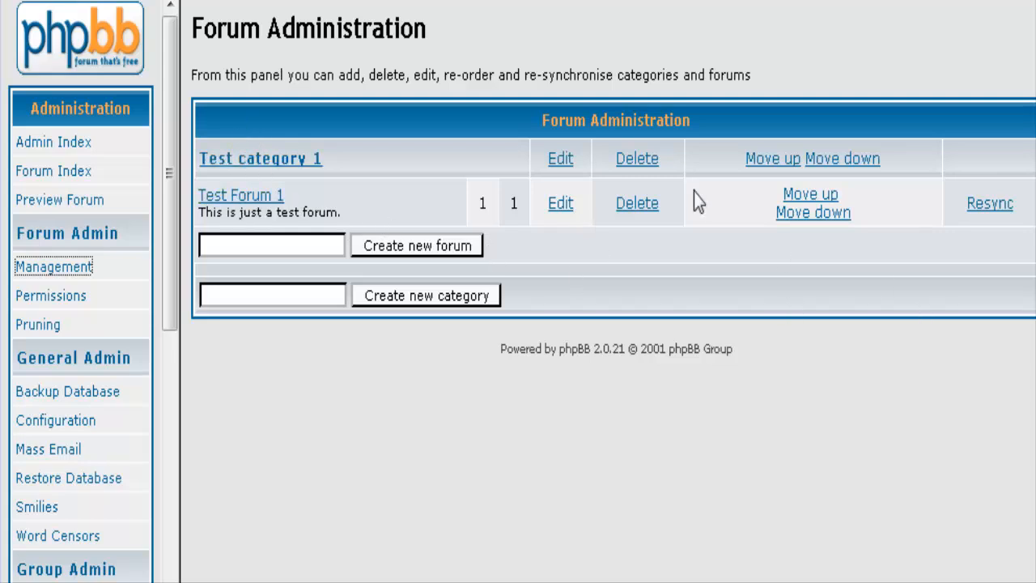
click(217, 246)
text(General)
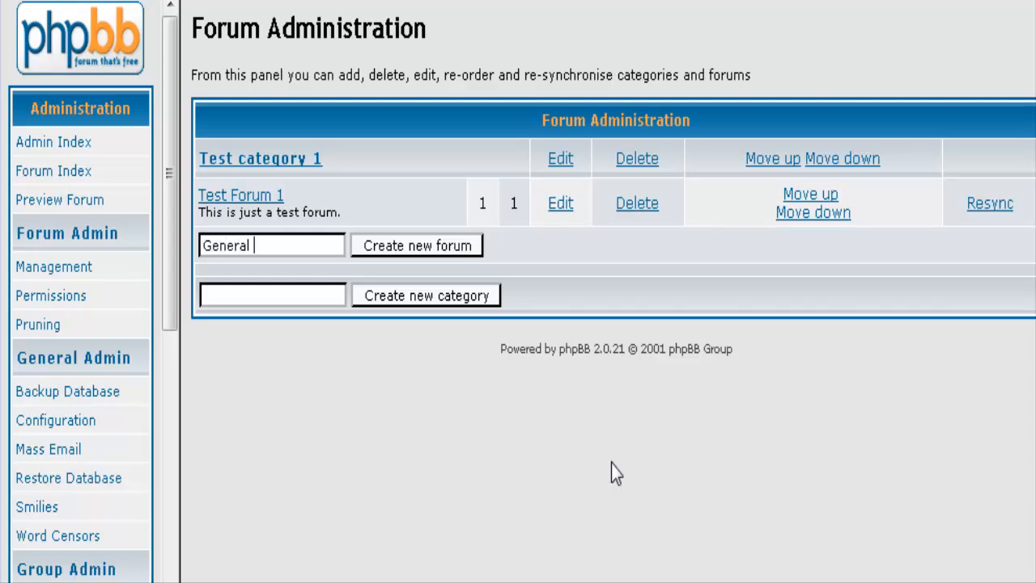
text( Discussion)
drag(335, 245, 208, 233)
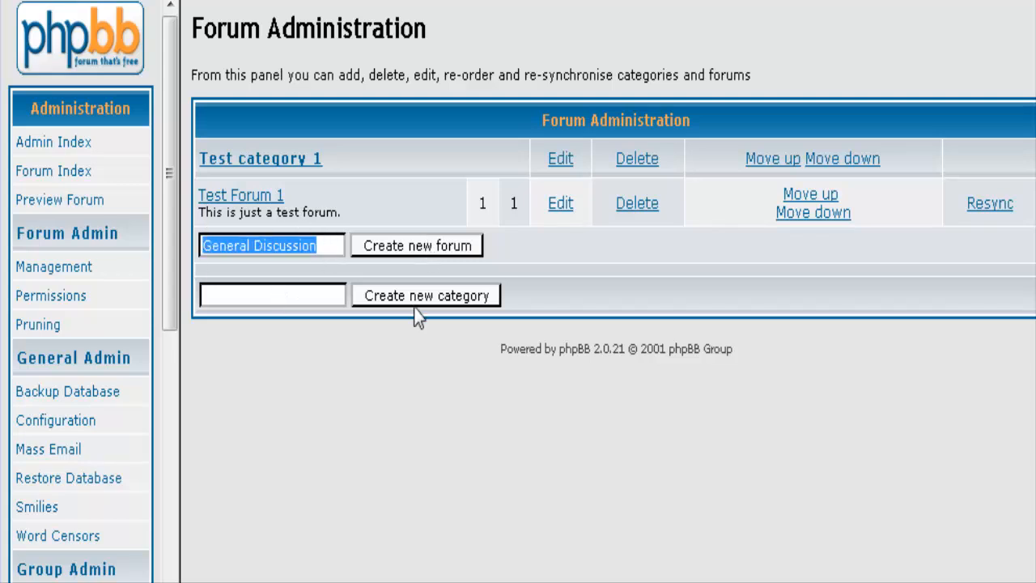
key(BackSpace)
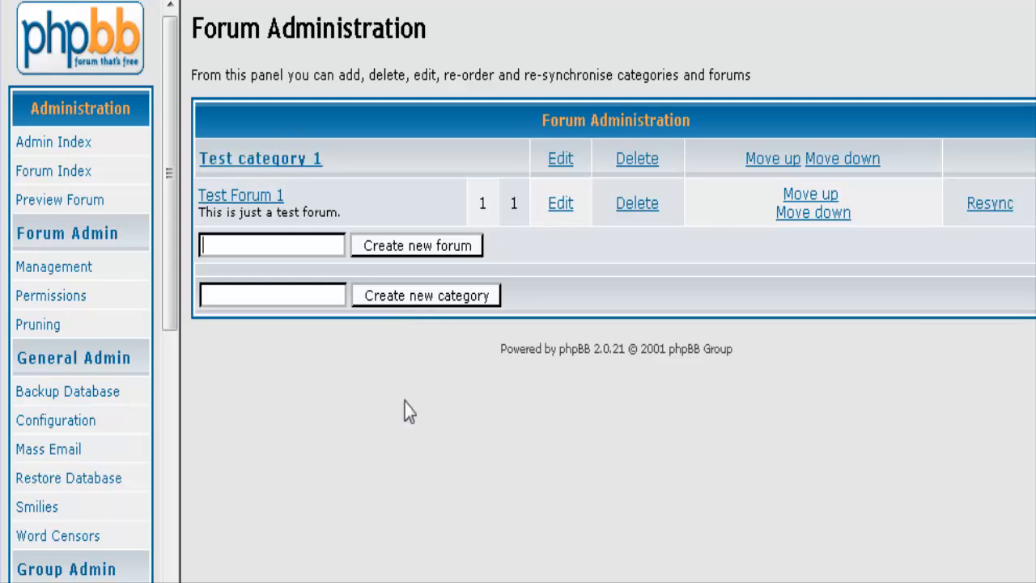
Create the 'Discussion' category and enter 'General Discussion' as its first forum name.
click(238, 294)
text(Discussion)
click(392, 294)
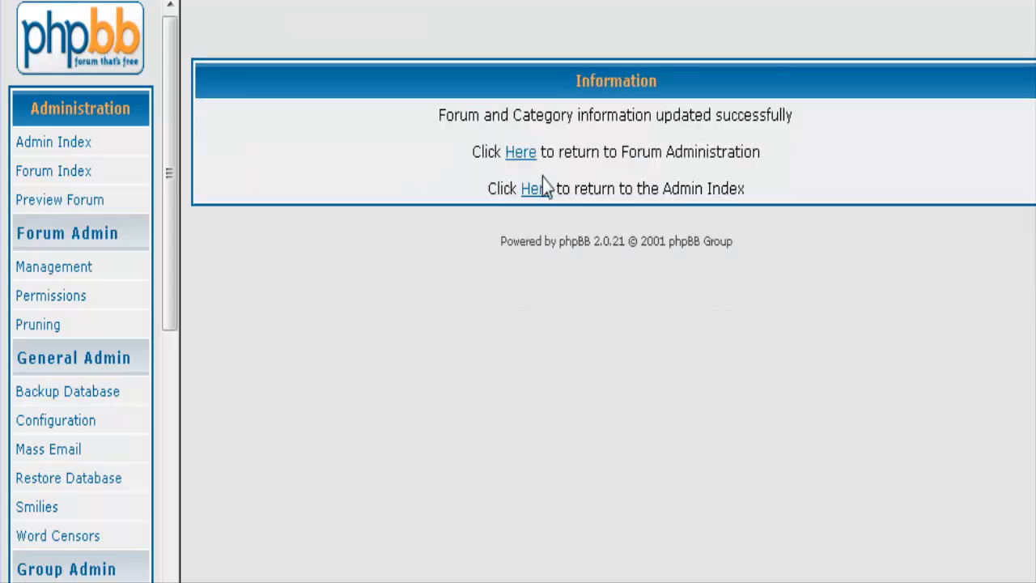
click(509, 152)
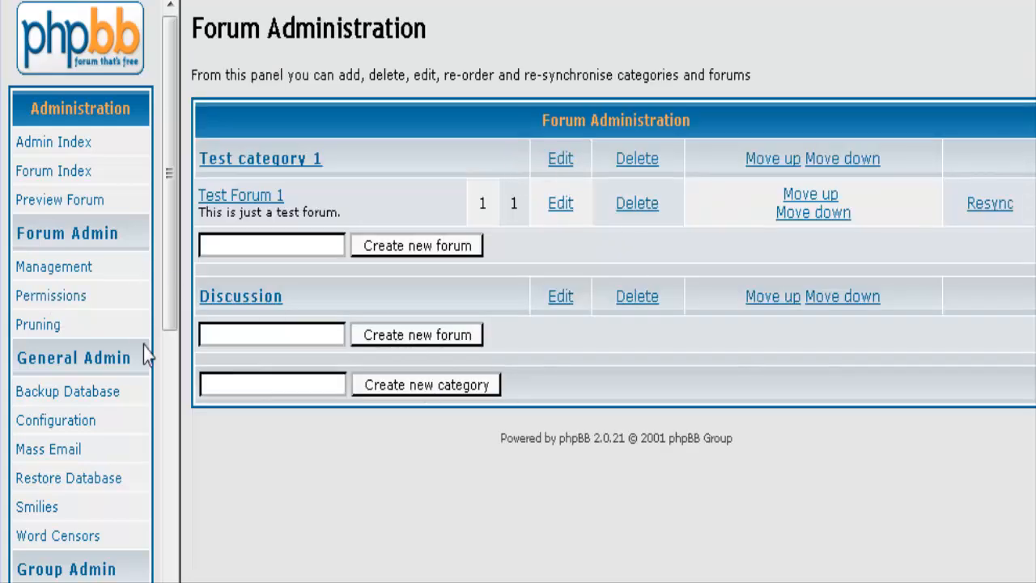
click(233, 335)
text(General Discussion)
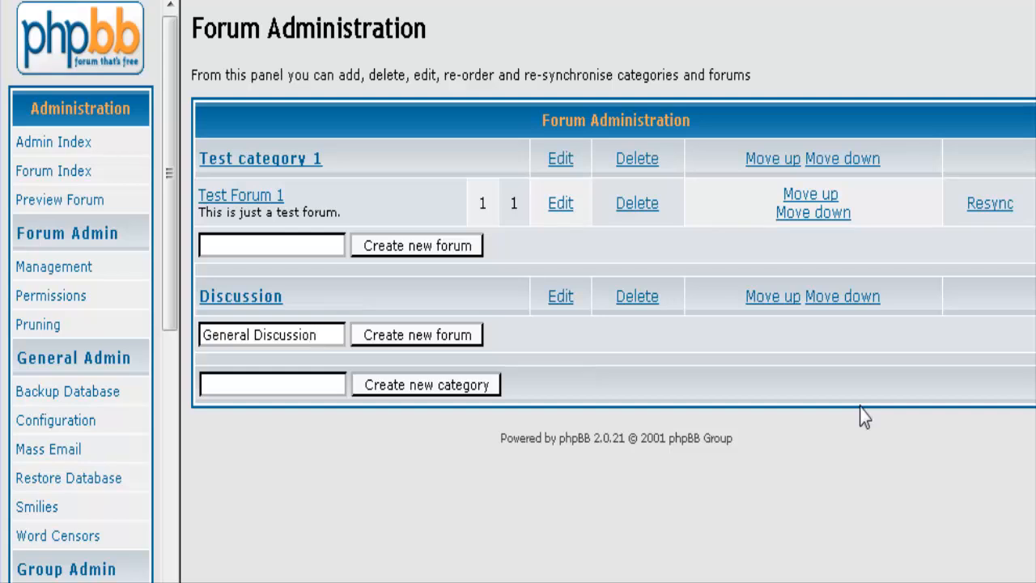
Create the General Discussion forum under Discussion with description 'Talk about anything'.
click(462, 335)
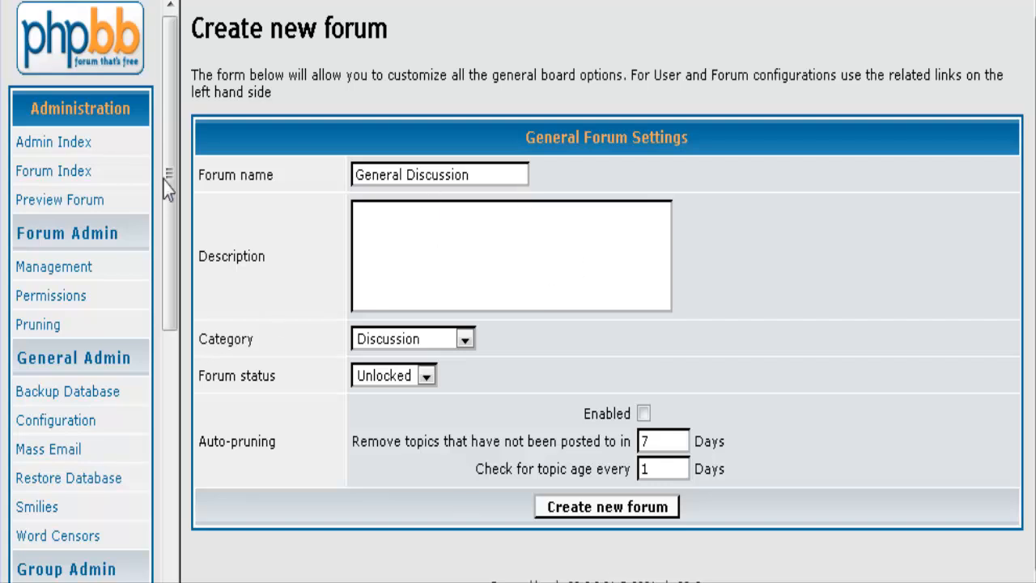
click(465, 342)
click(492, 346)
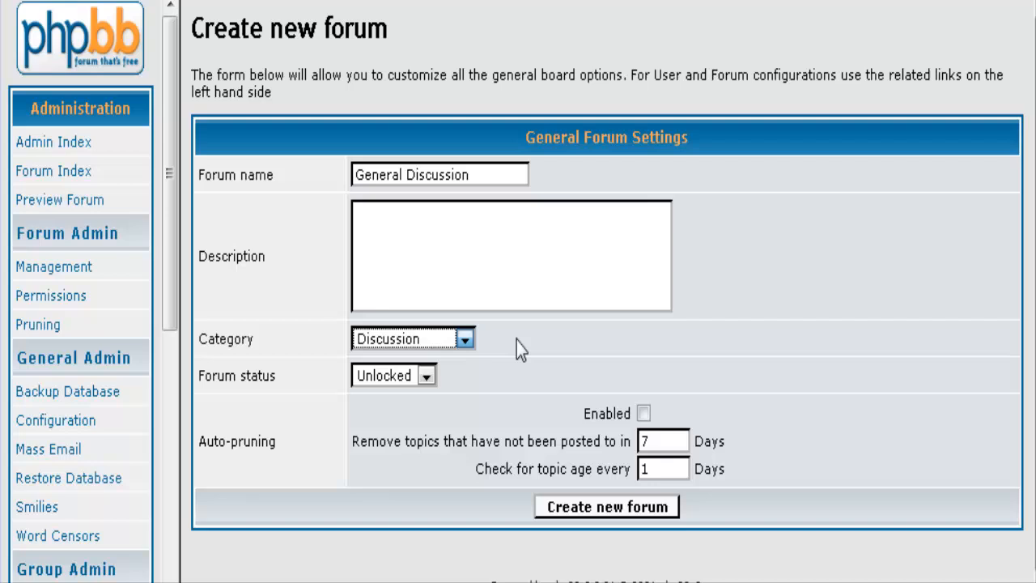
click(467, 340)
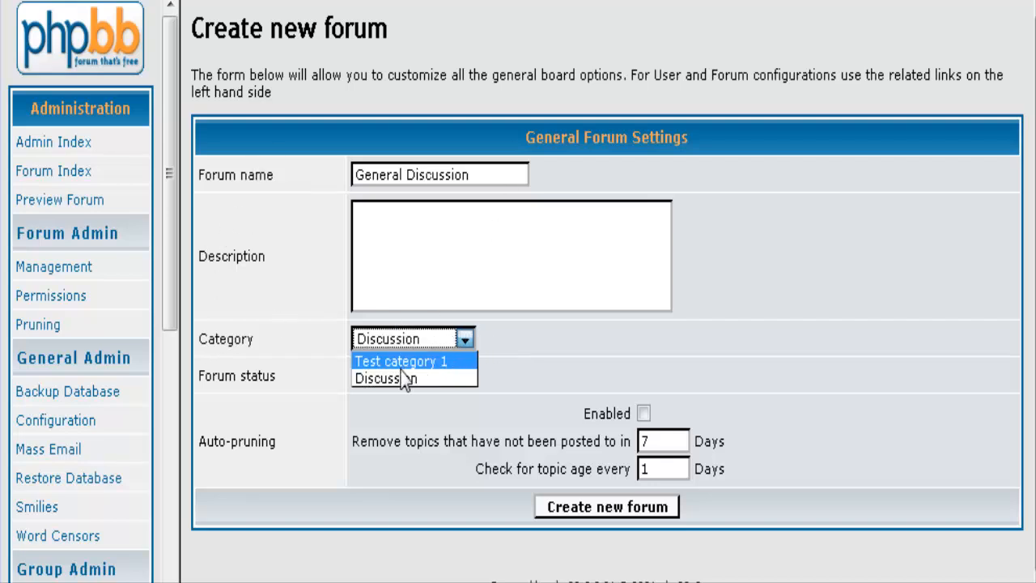
click(405, 377)
click(501, 356)
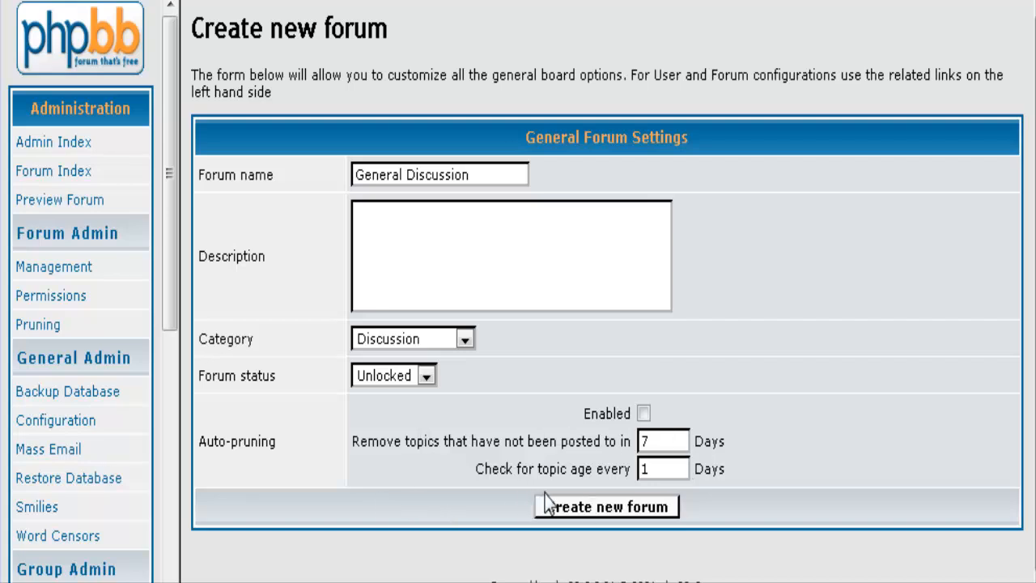
click(372, 225)
text(Talk about a)
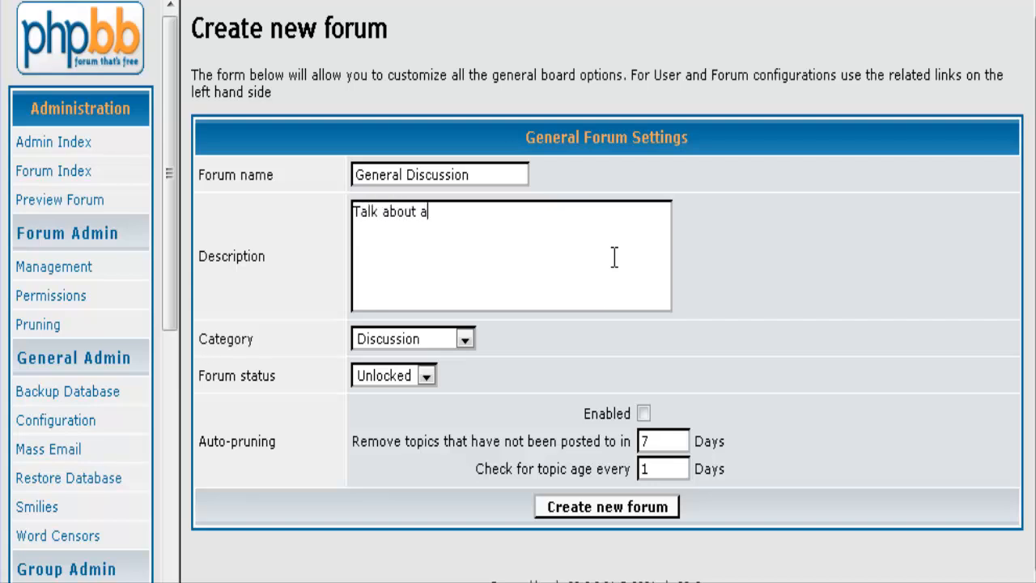
text(nything)
click(572, 506)
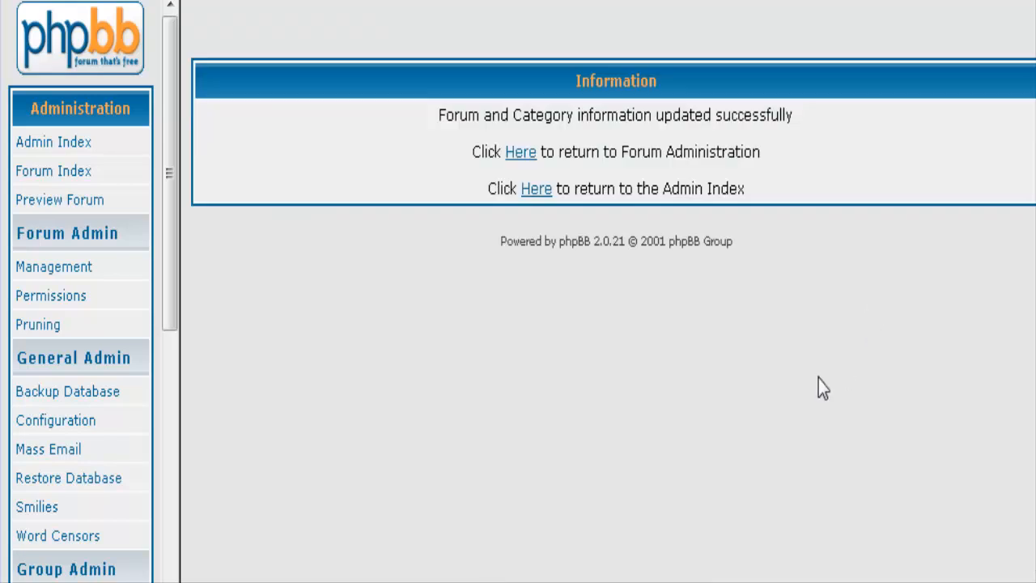
Delete Test Forum 1 along with its posts.
click(518, 152)
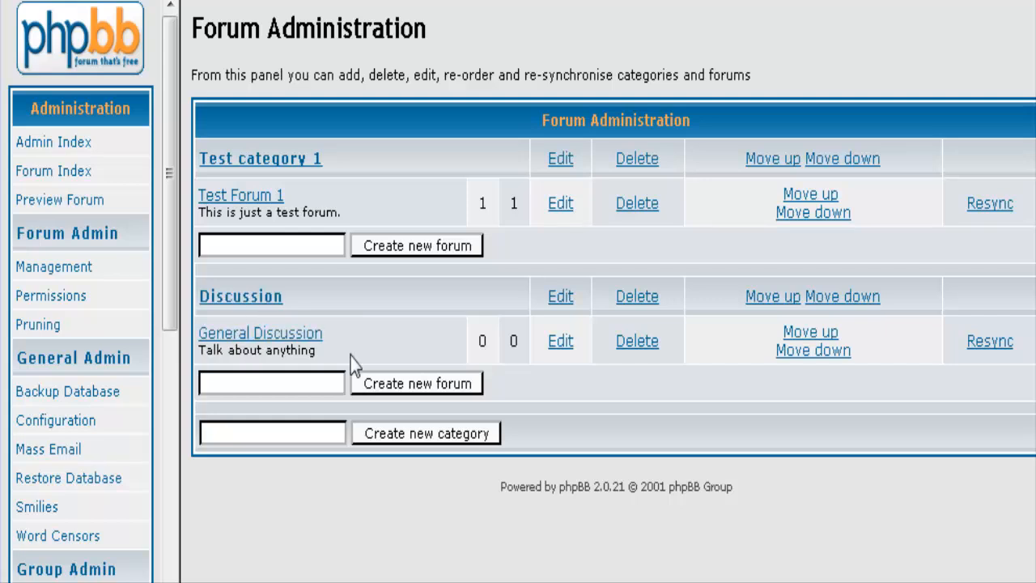
click(636, 204)
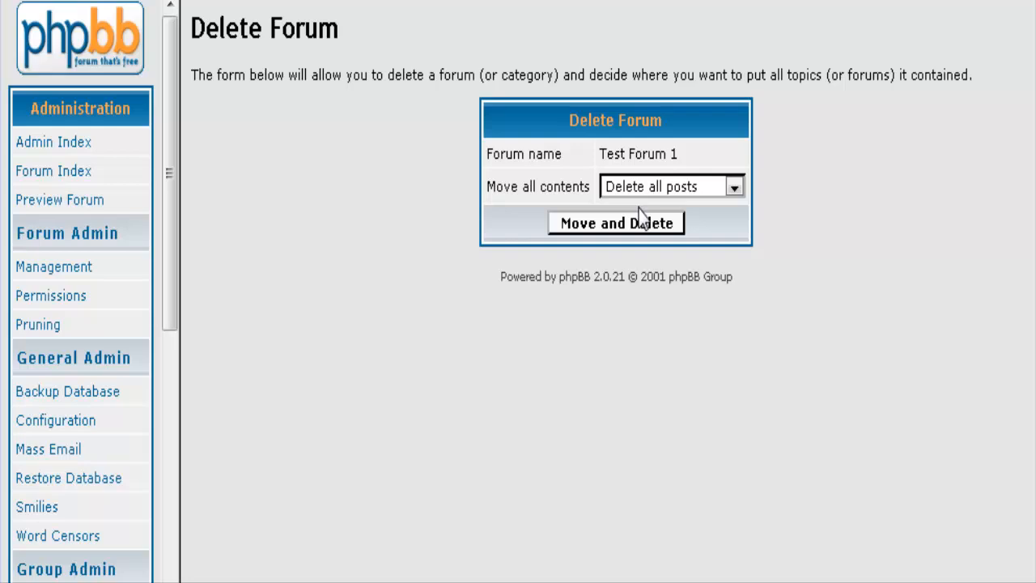
click(618, 228)
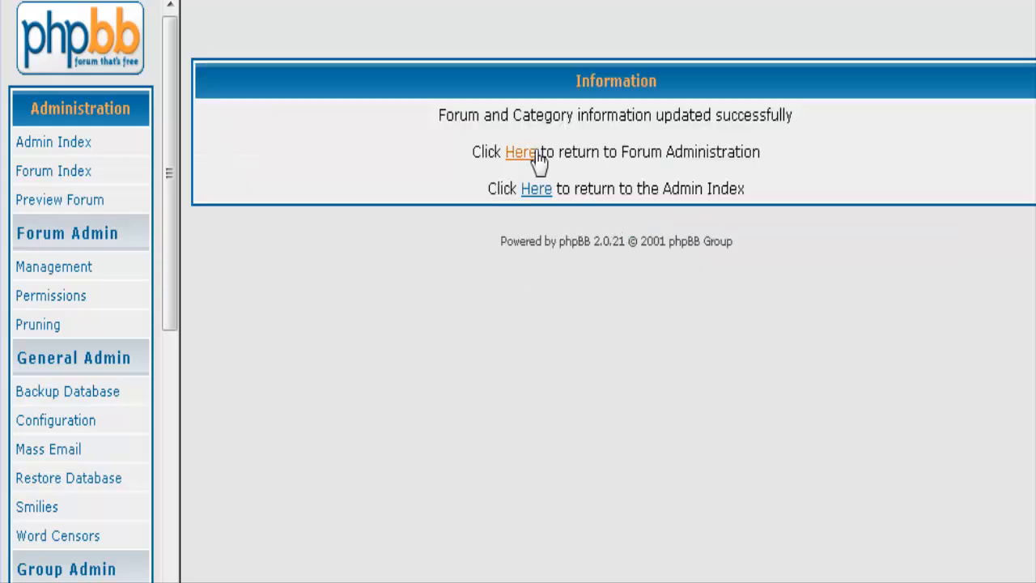
click(520, 152)
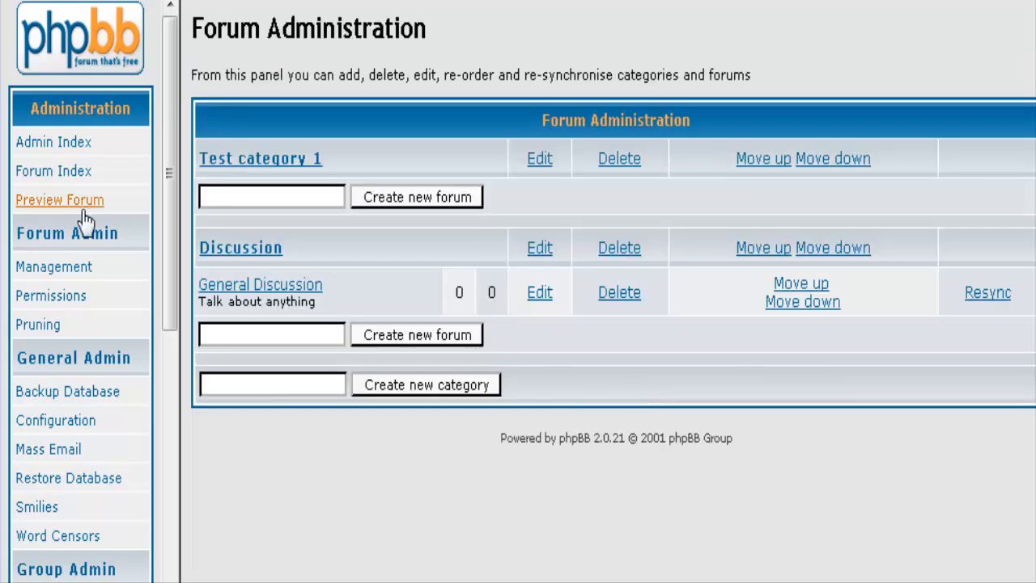
Delete Test category 1, leaving only Discussion with General Discussion.
click(619, 161)
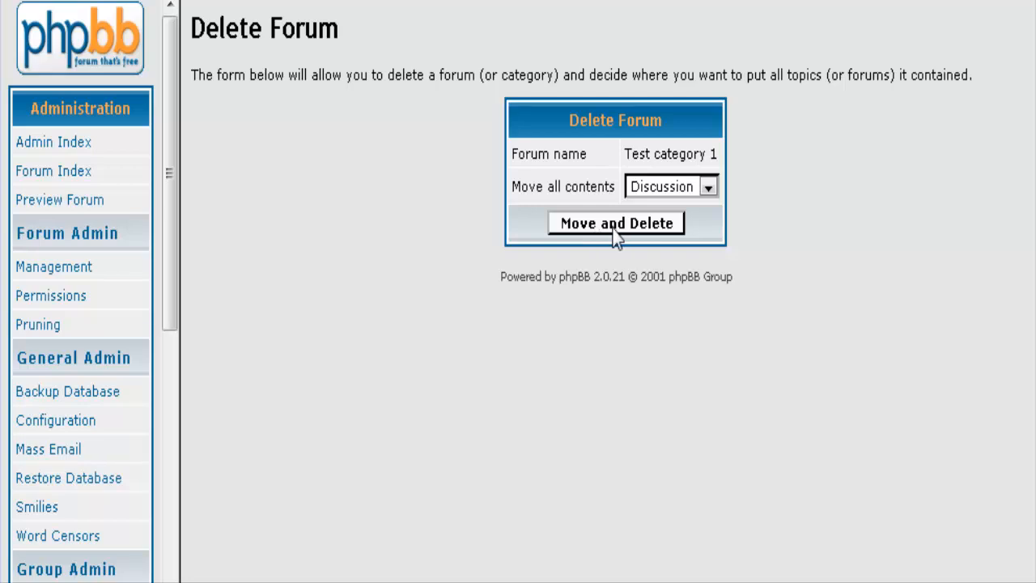
click(614, 228)
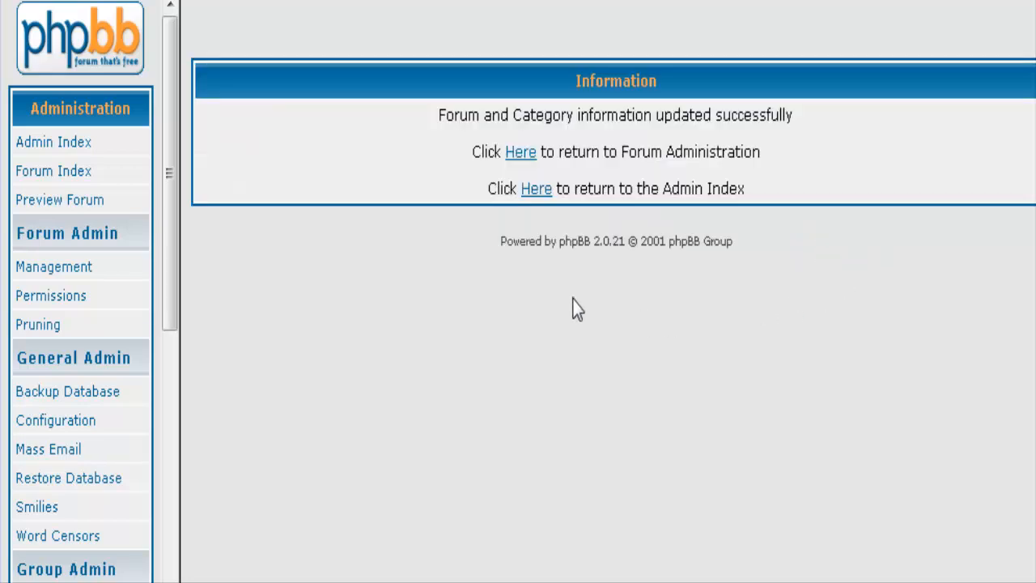
click(527, 152)
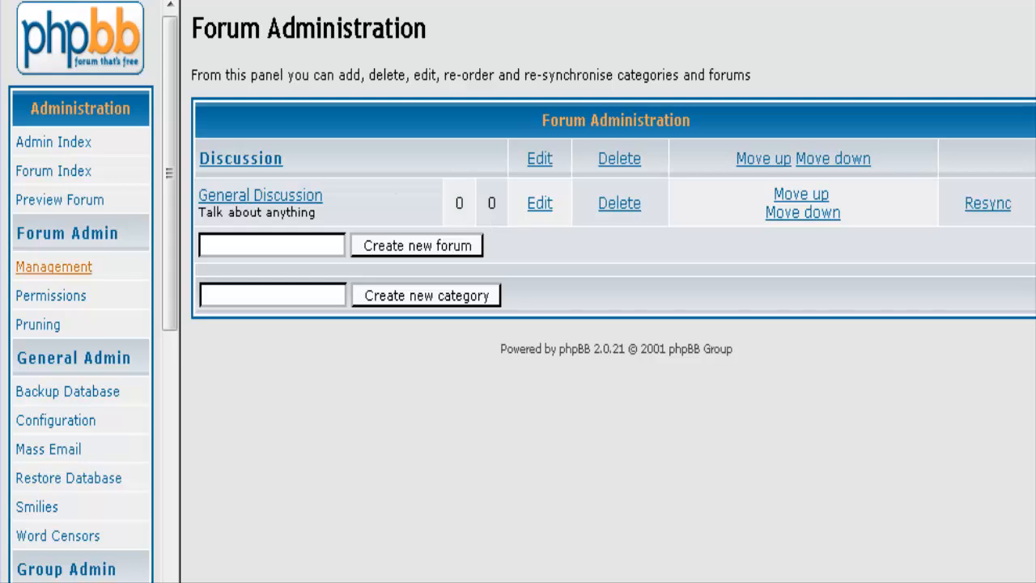
Create a 'Discuss the Program' forum in the Discussion category next to General Discussion.
click(220, 243)
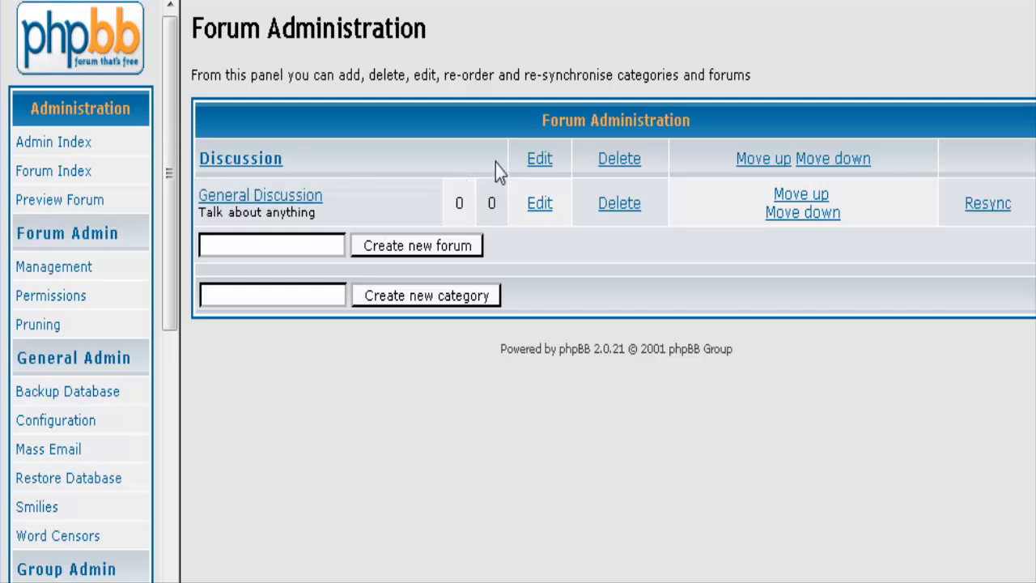
text(Discuss the )
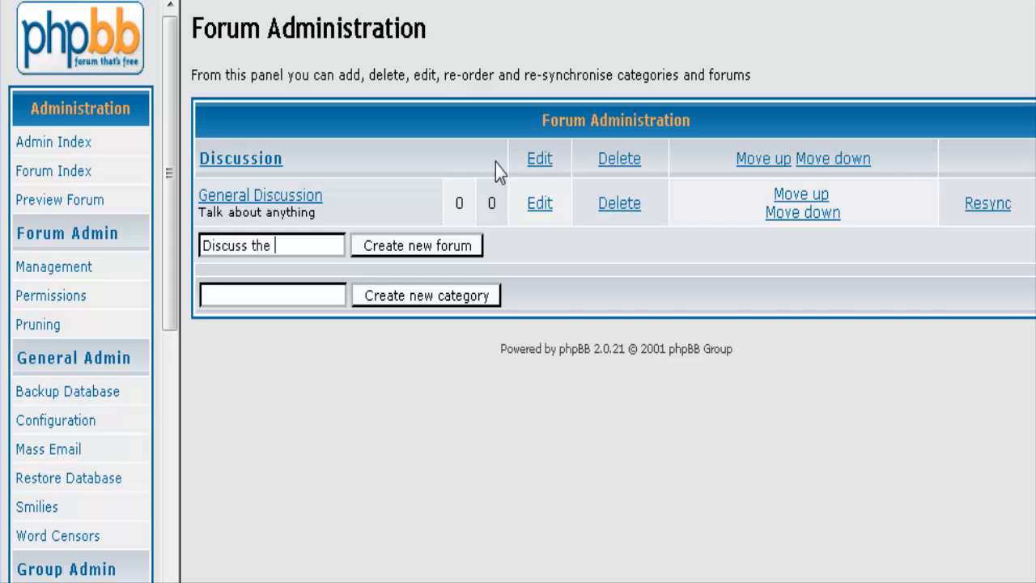
text(Program)
click(404, 247)
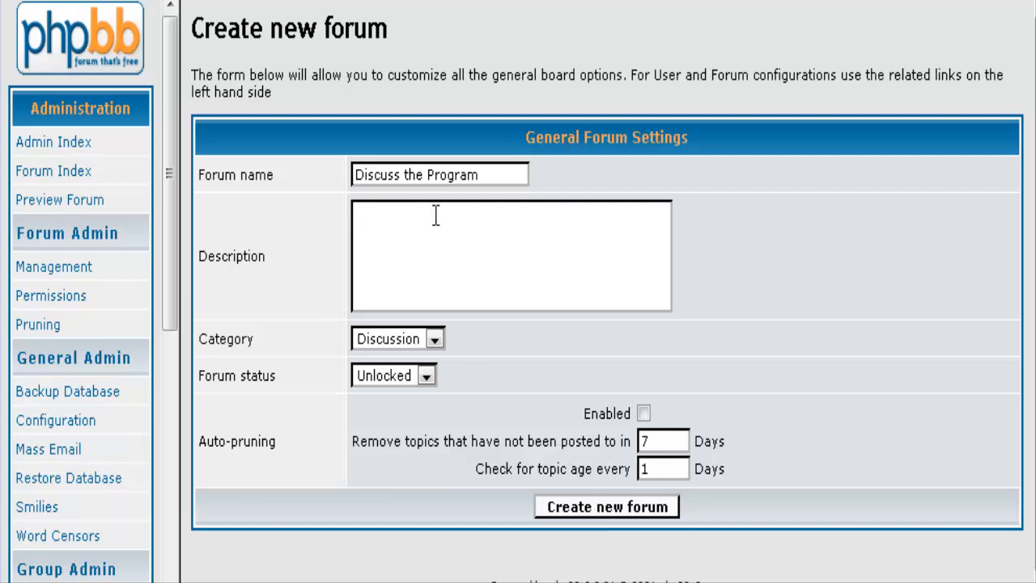
click(585, 507)
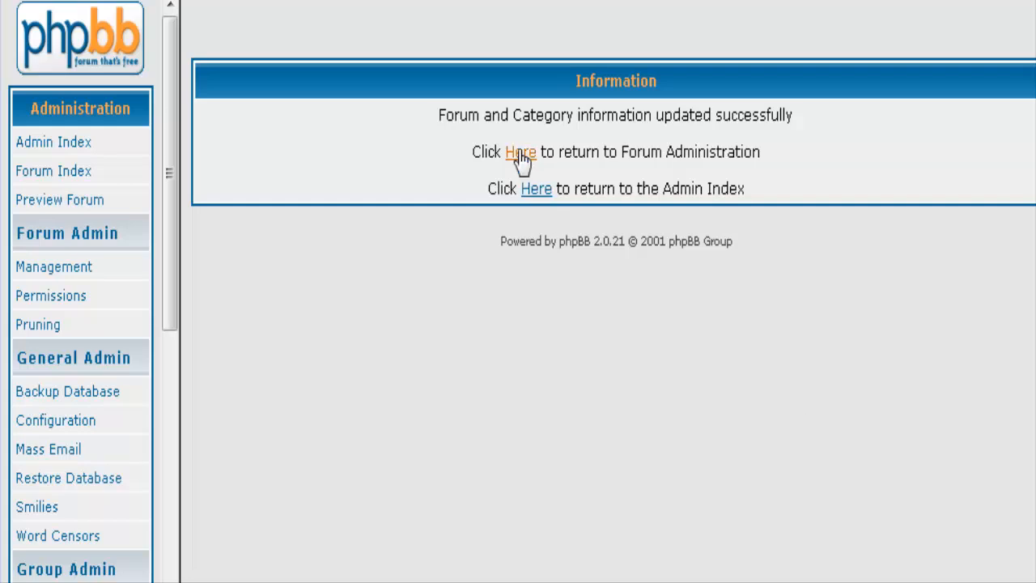
click(521, 154)
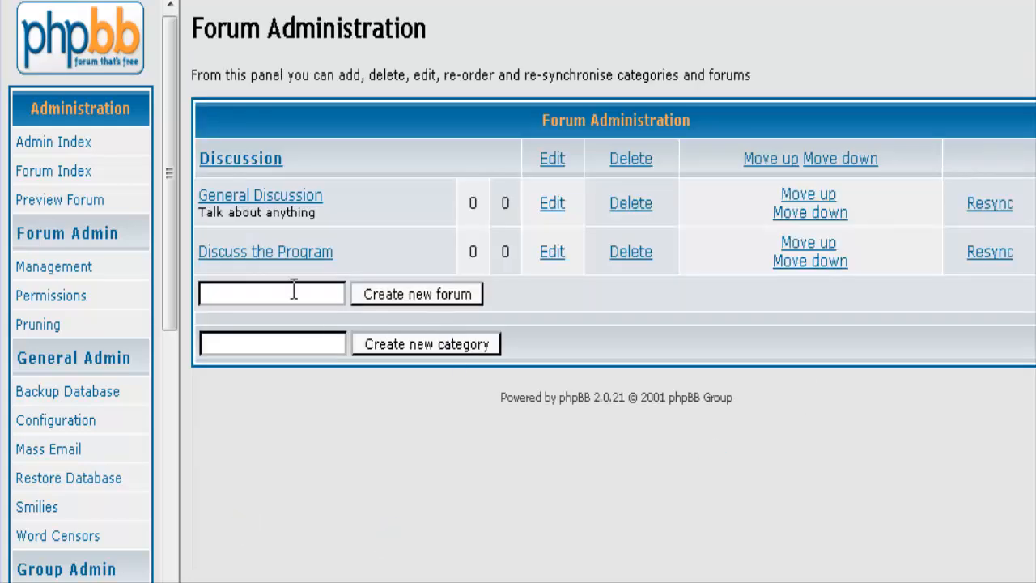
click(225, 342)
Create a new category named 'Downloads'.
text(D)
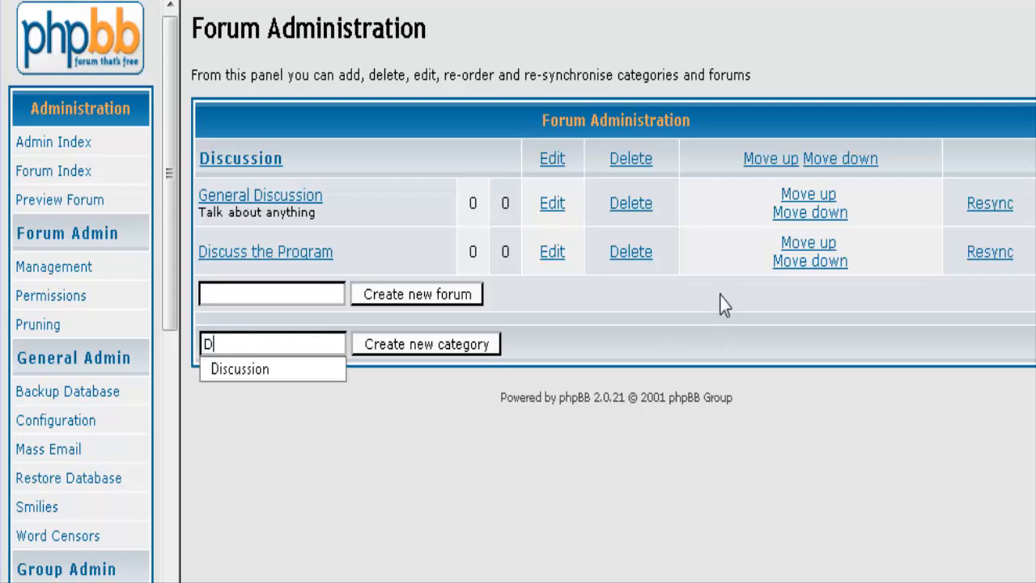
text(ownloads)
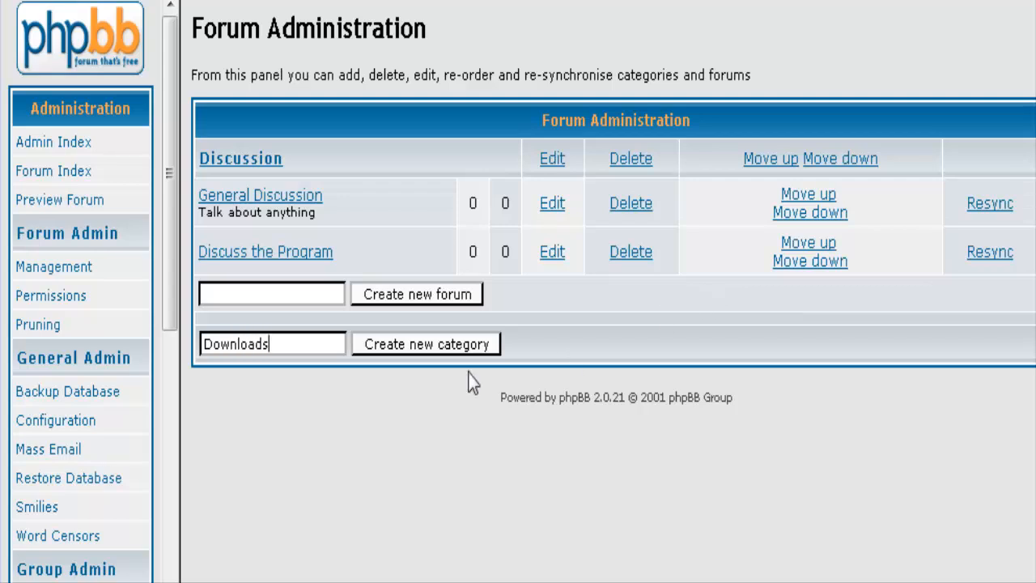
click(424, 345)
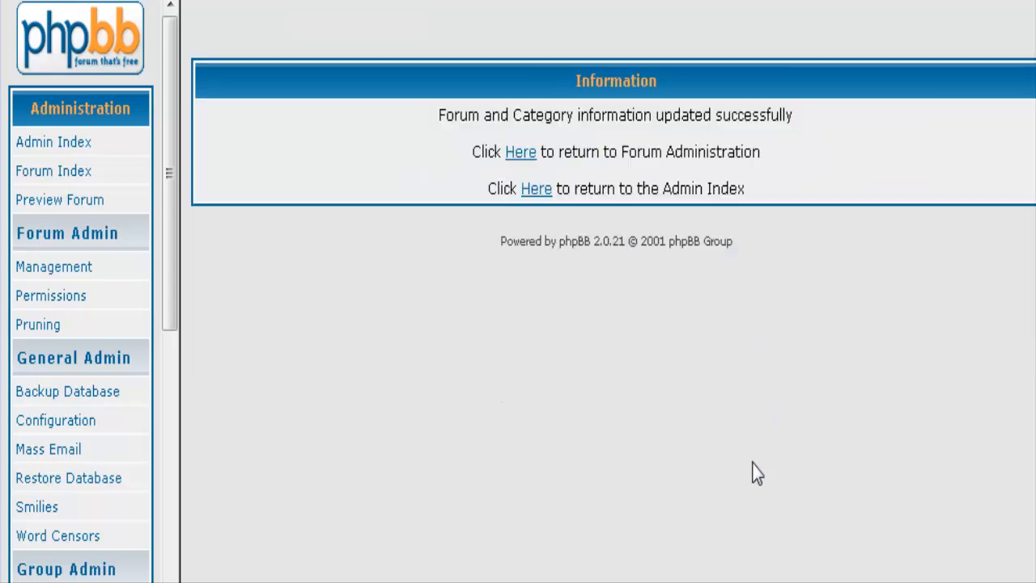
click(520, 152)
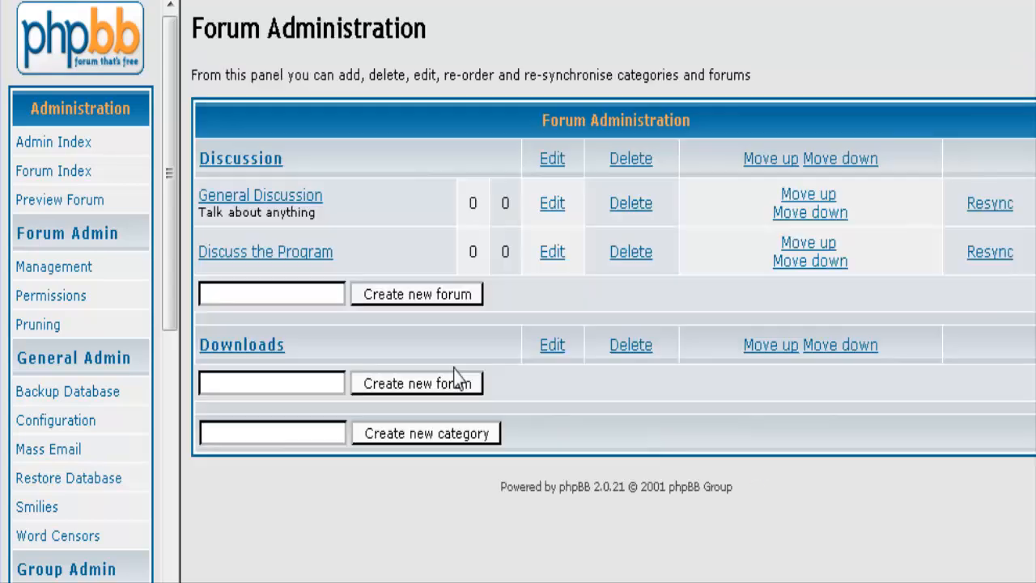
Add a 'Download Free Products Here' forum to the Downloads category.
click(229, 382)
text(Download Free)
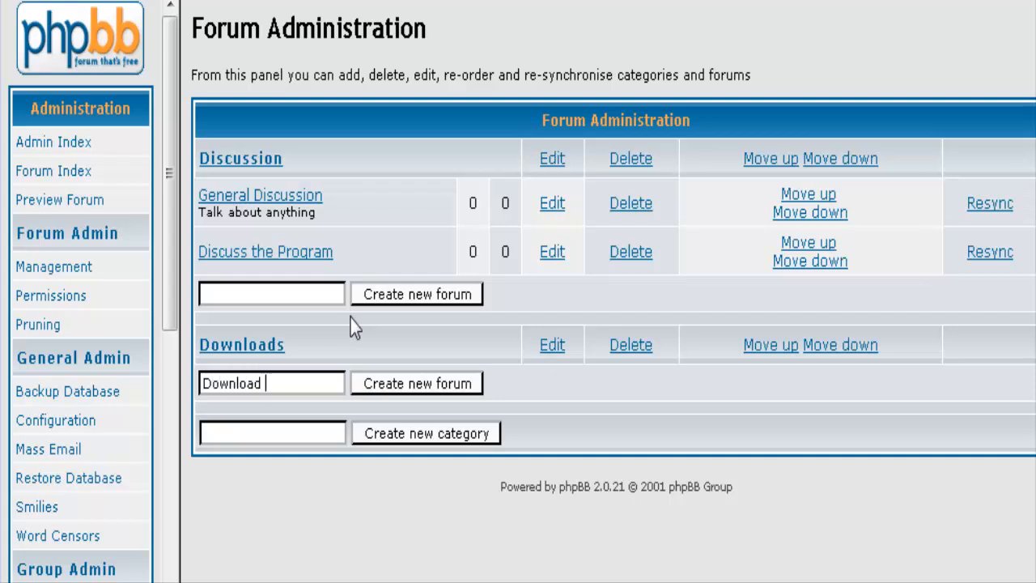
text(Product)
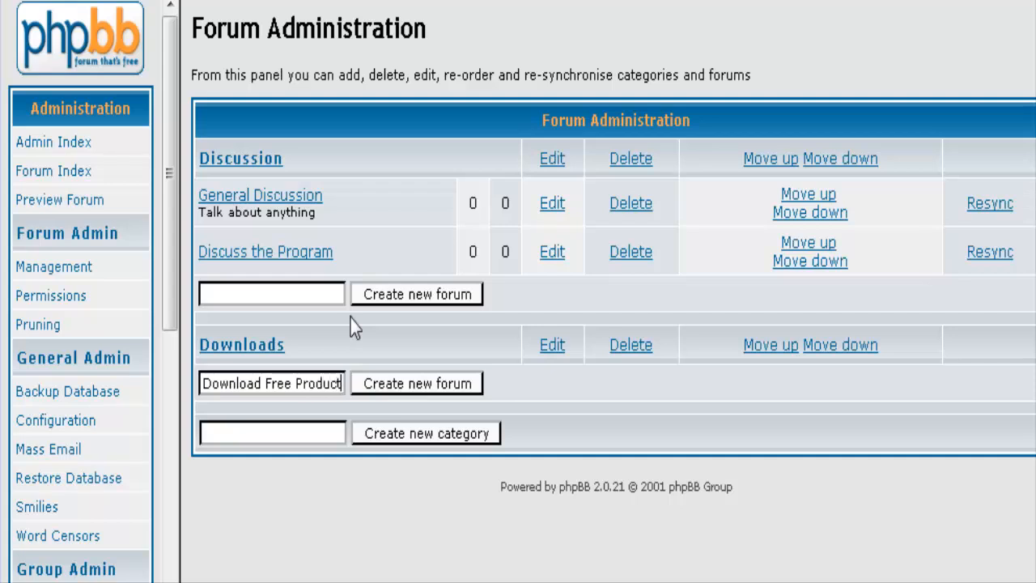
text(s Here)
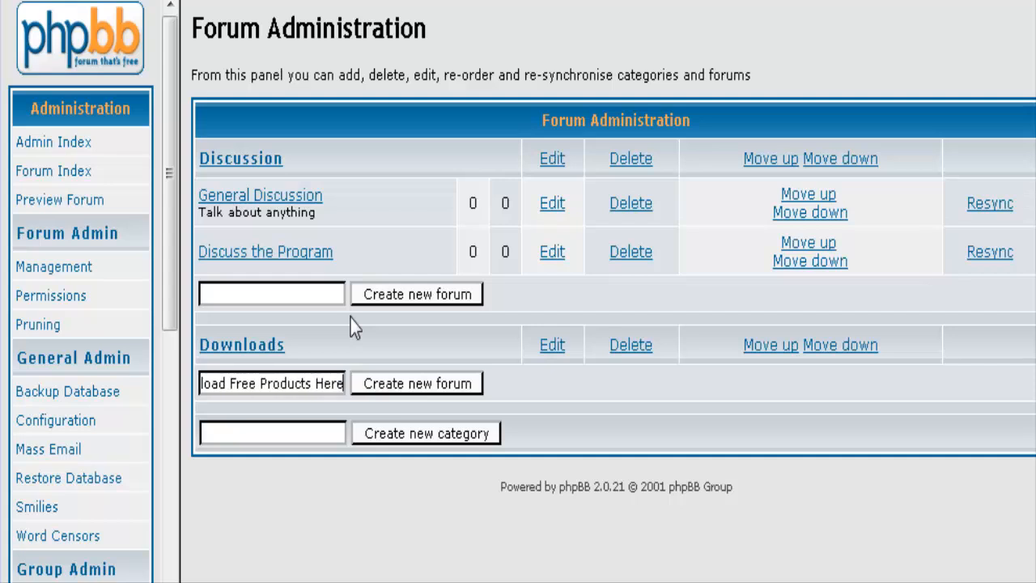
click(439, 383)
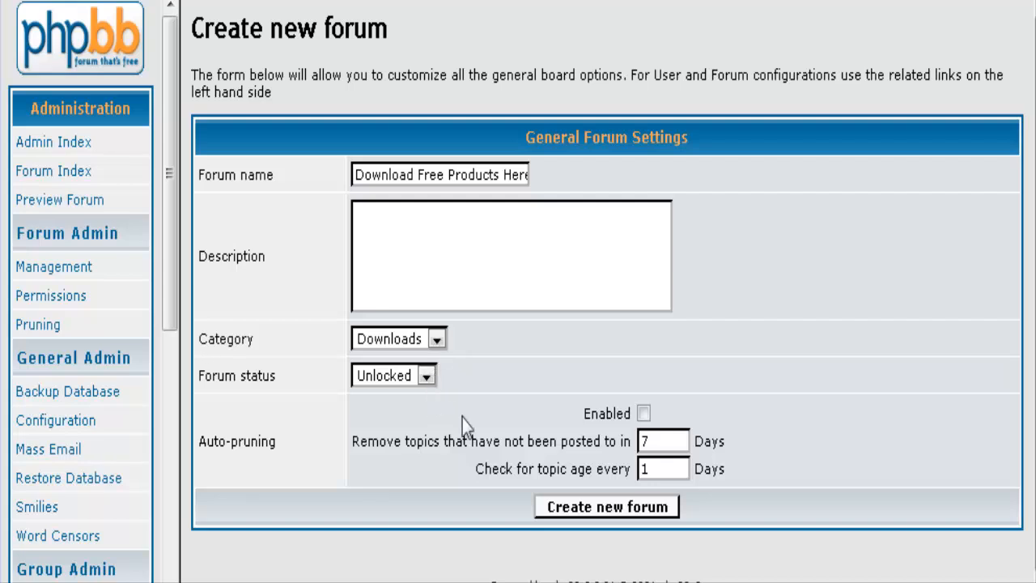
click(585, 508)
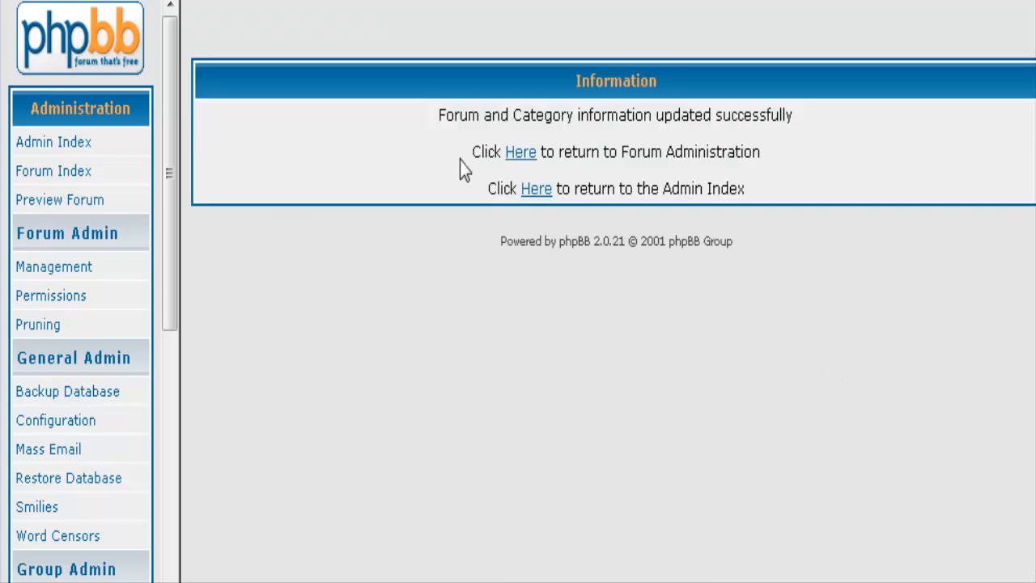
click(516, 153)
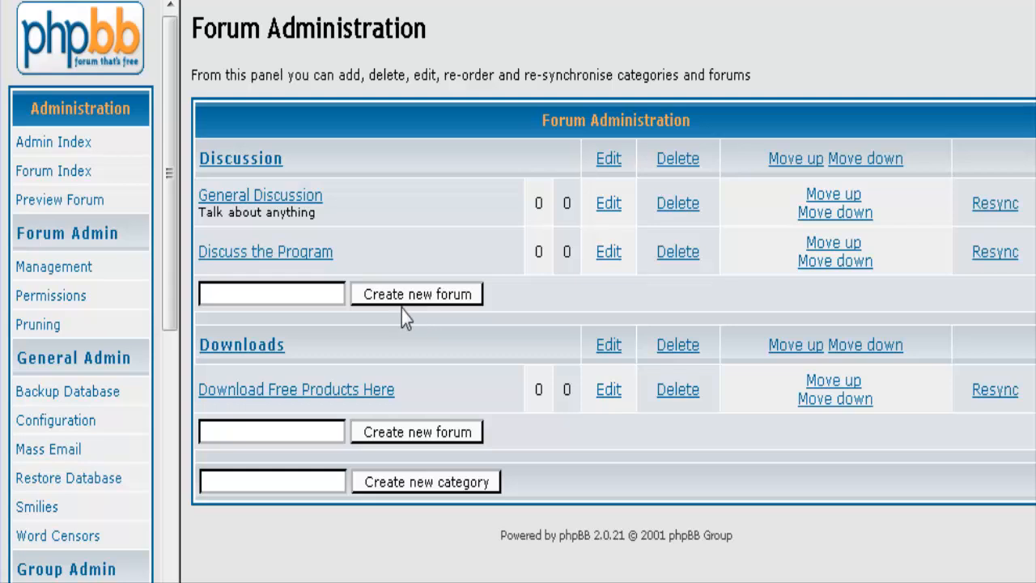
Create a 'Download Premium Poducts Here' forum in Downloads with its status set to Locked.
click(317, 428)
text(Downl)
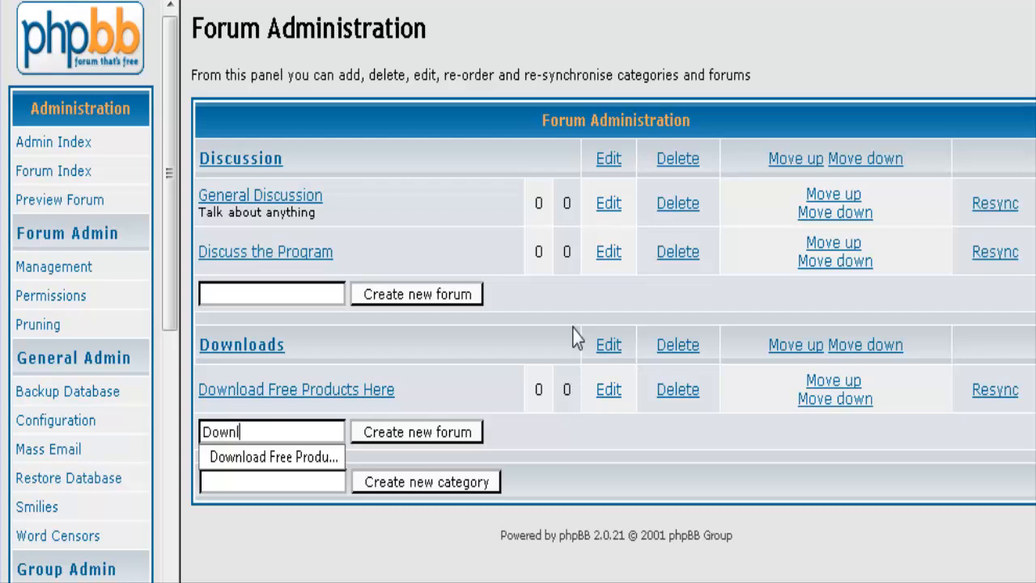
text(oad P)
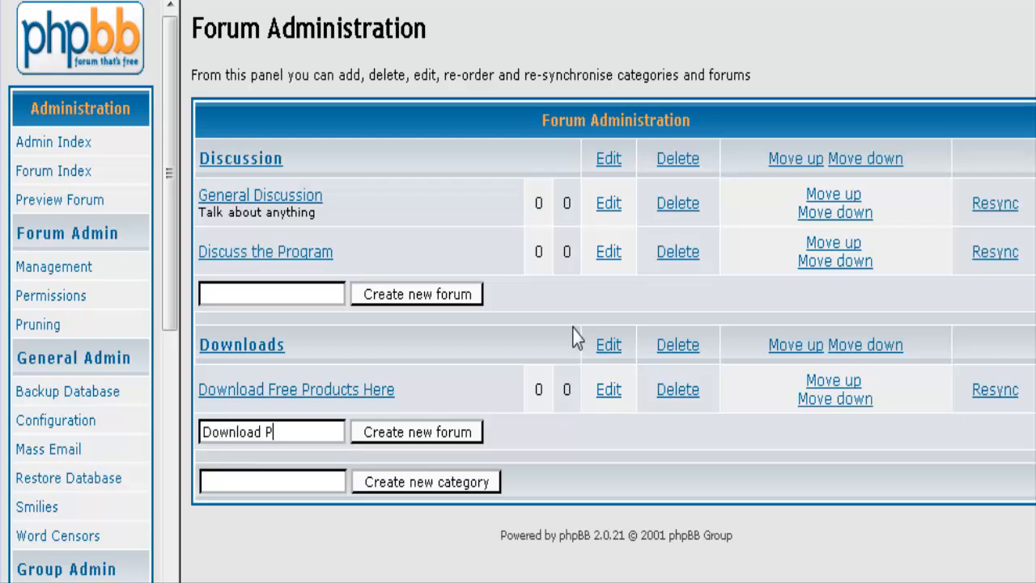
text(remium Poduc)
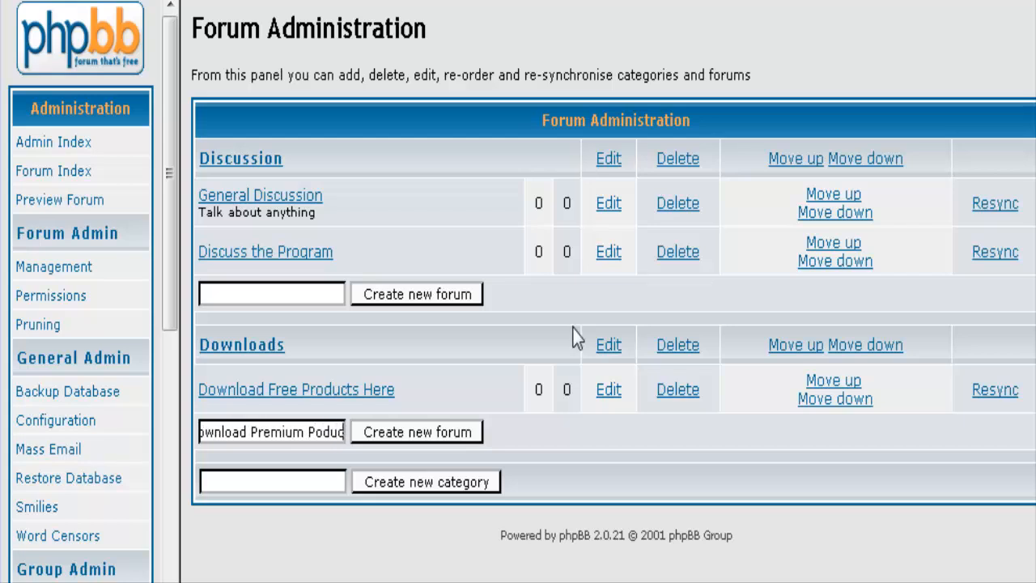
text(ts Here)
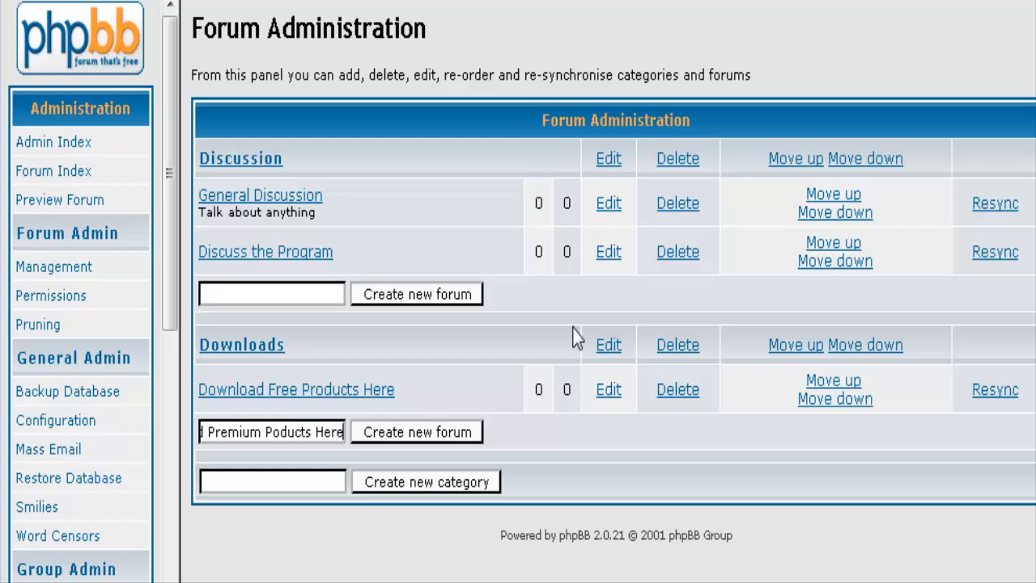
click(417, 431)
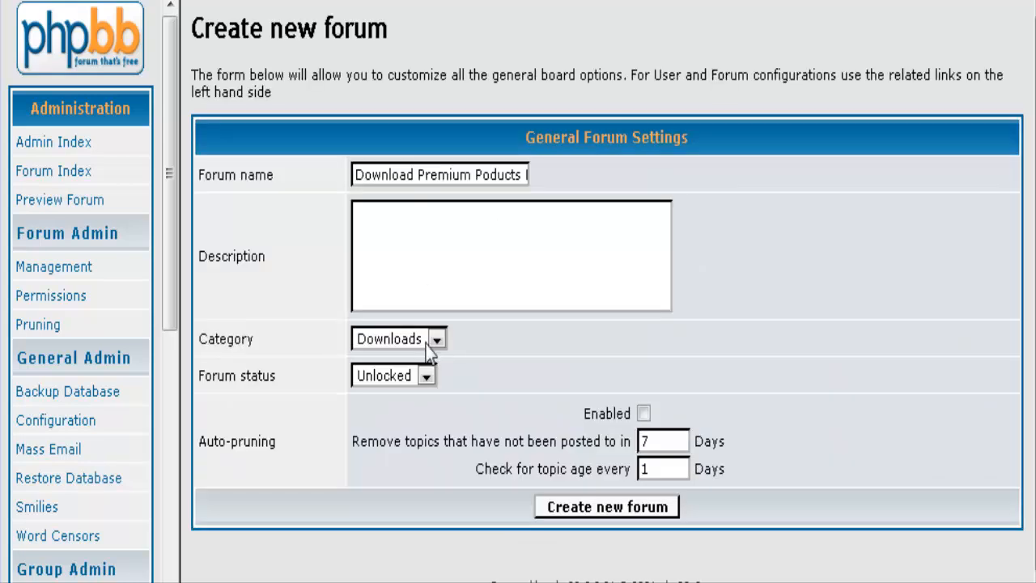
click(427, 376)
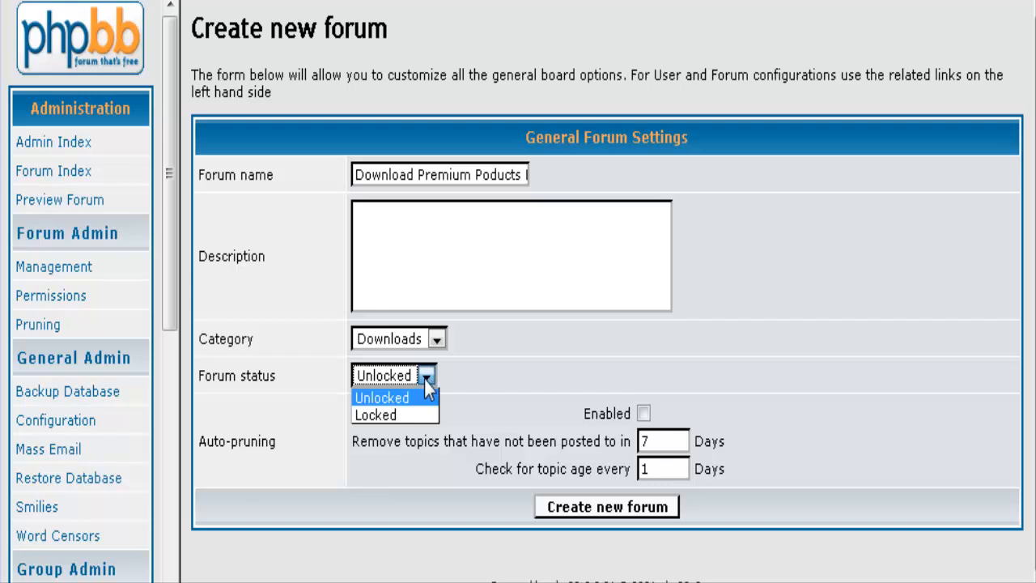
click(420, 413)
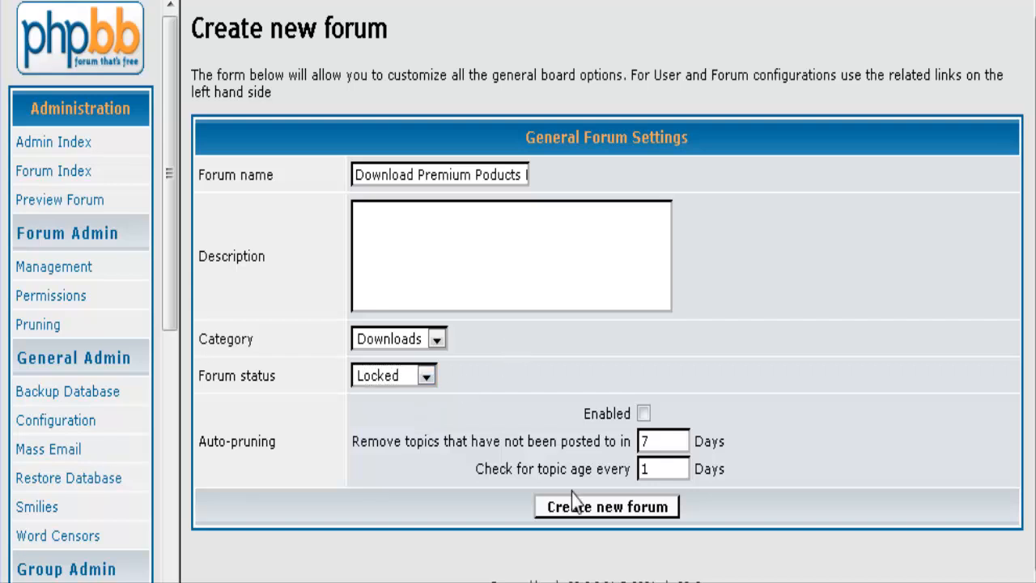
click(609, 508)
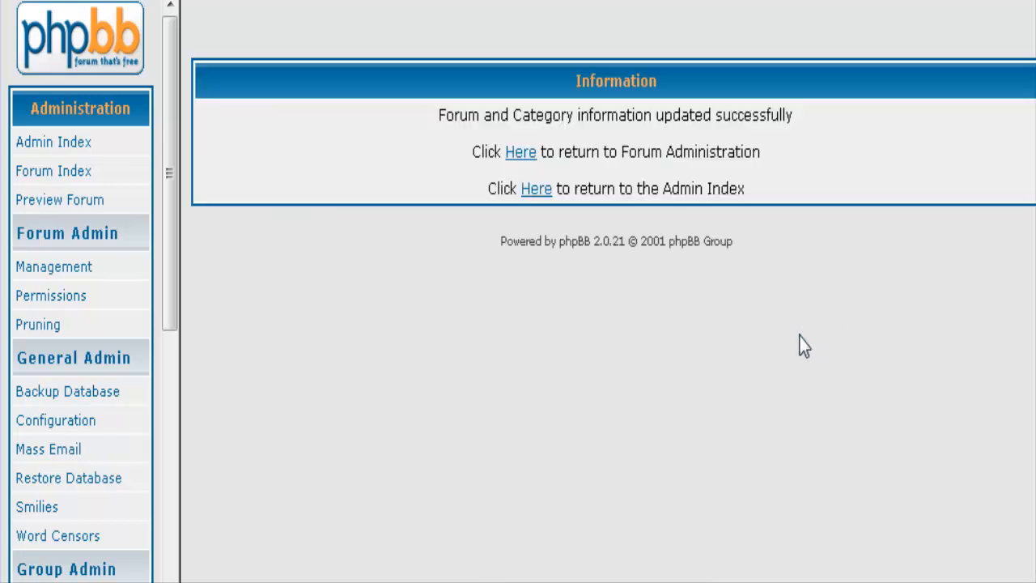
Preview the forum and confirm new topics can't be posted in Download Premium Poducts Here.
click(521, 152)
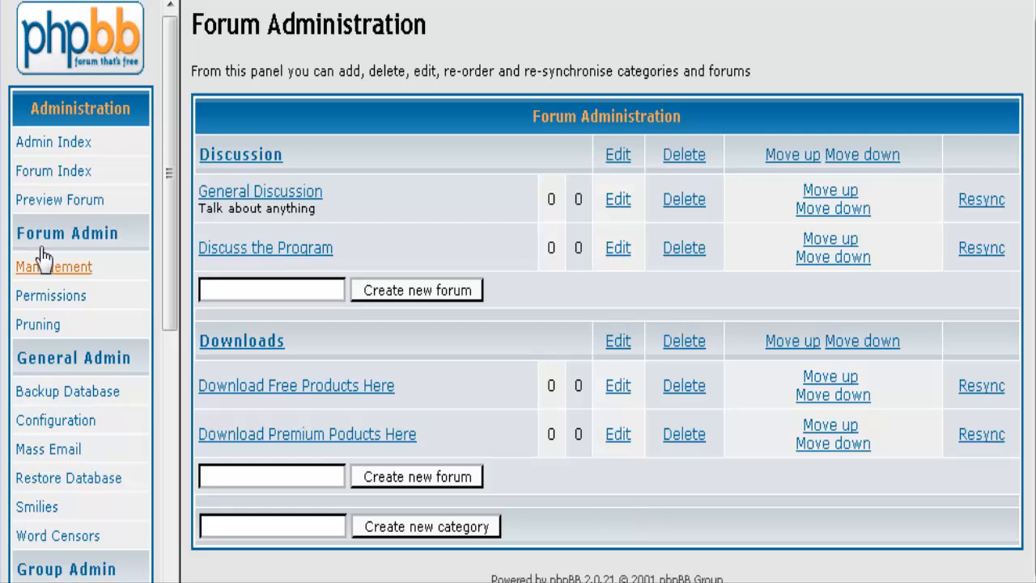
click(62, 204)
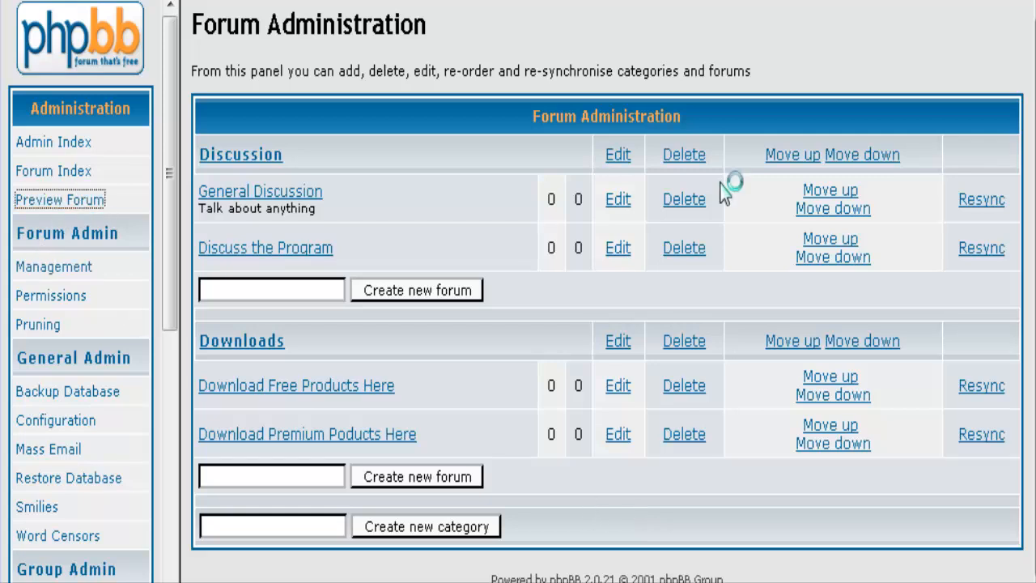
scroll(758, 366, down, 5)
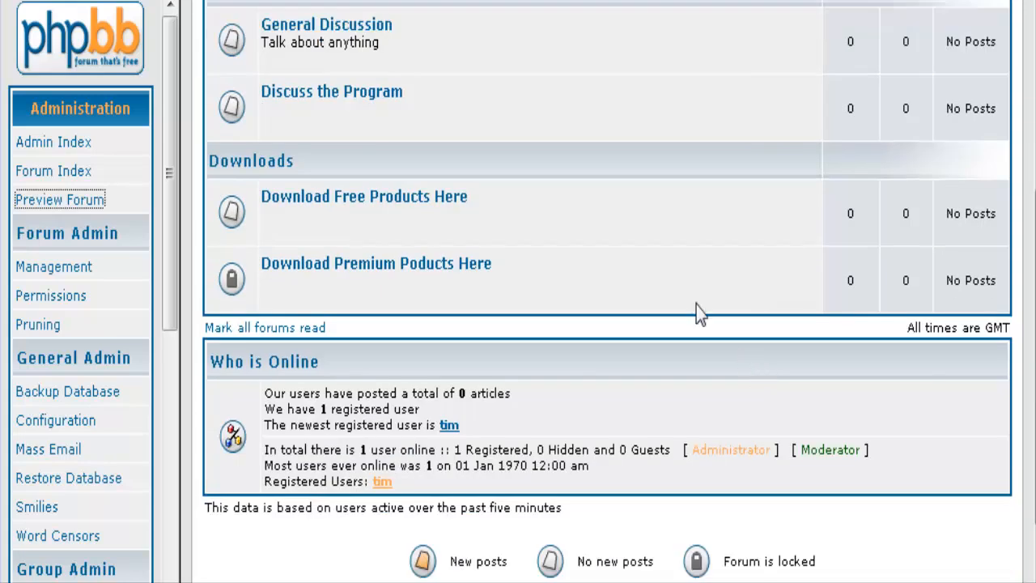
mouse_move(231, 292)
click(427, 266)
click(253, 283)
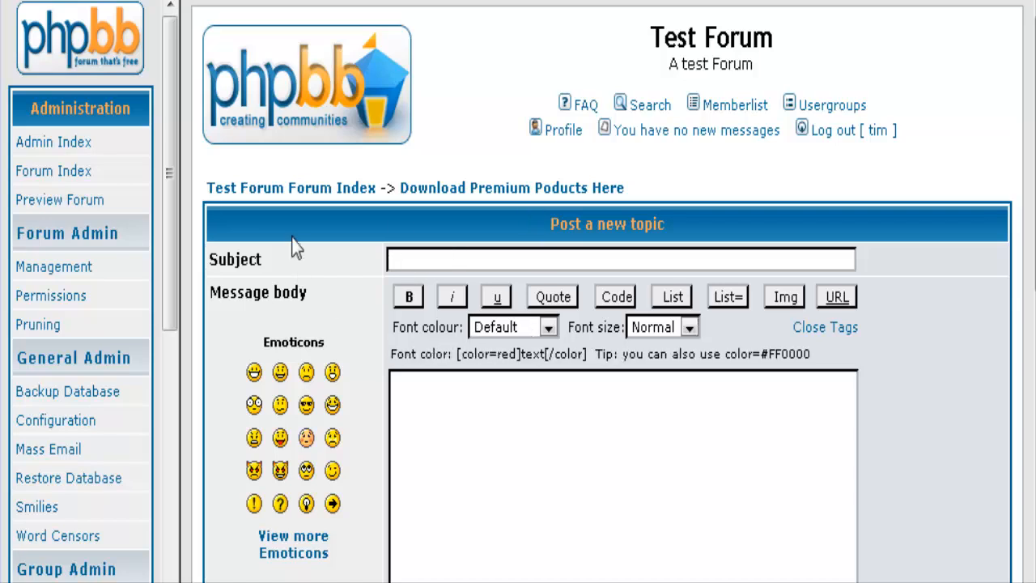
scroll(769, 267, down, 1)
scroll(769, 270, up, 1)
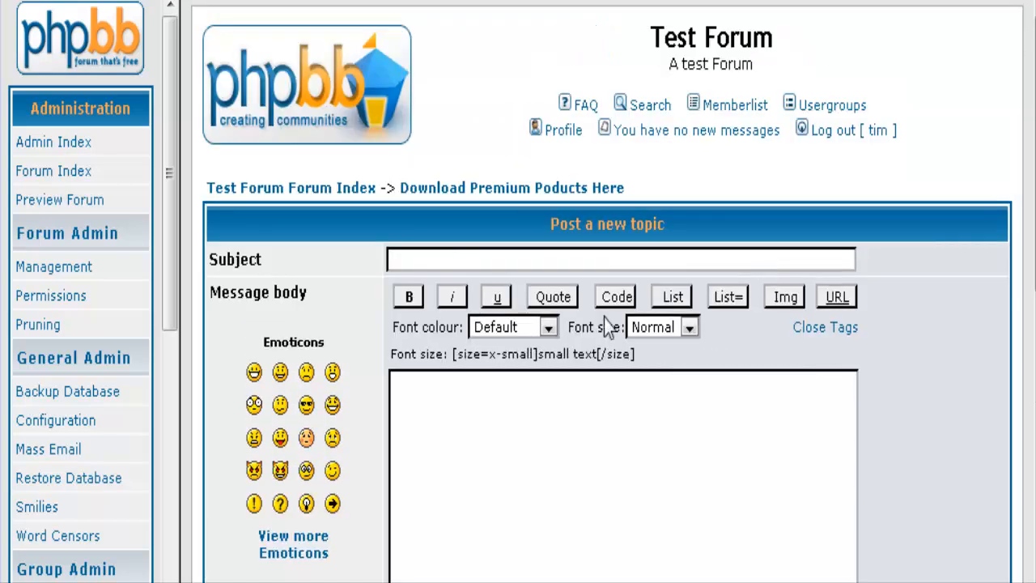
key(alt+Left)
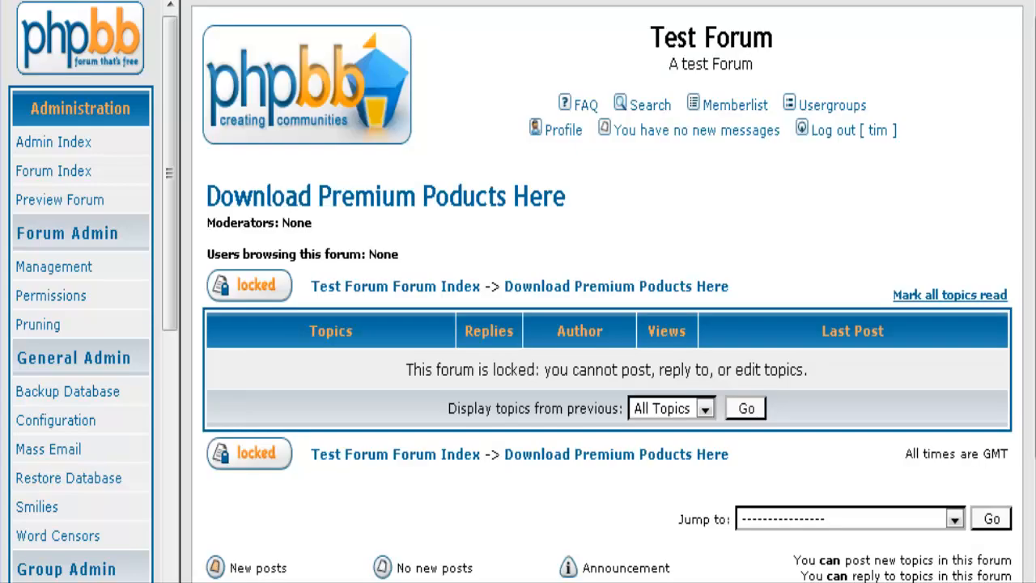
Return to the Admin Index and view the forum statistics.
click(54, 145)
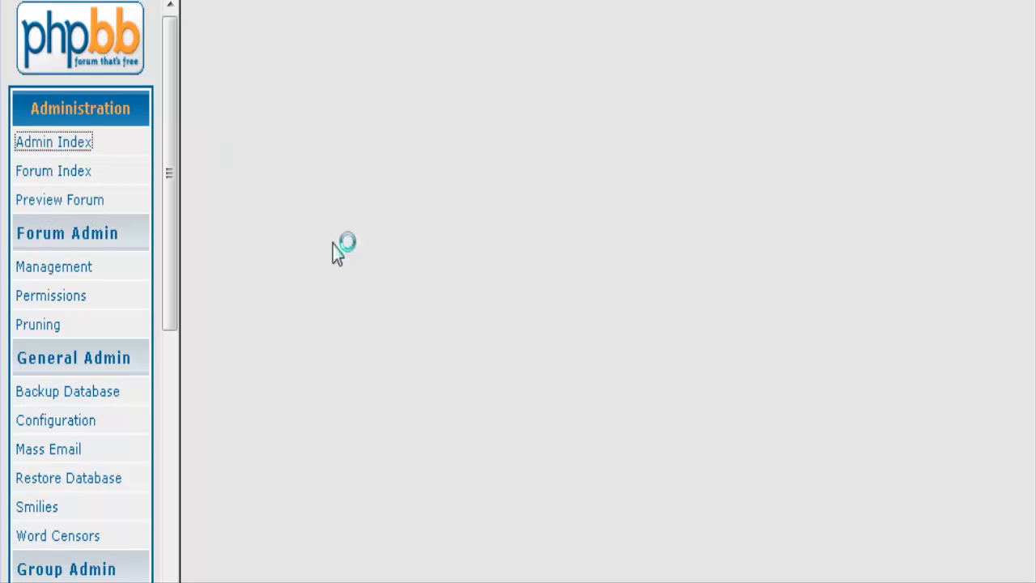
scroll(220, 255, down, 1)
scroll(89, 257, down, 2)
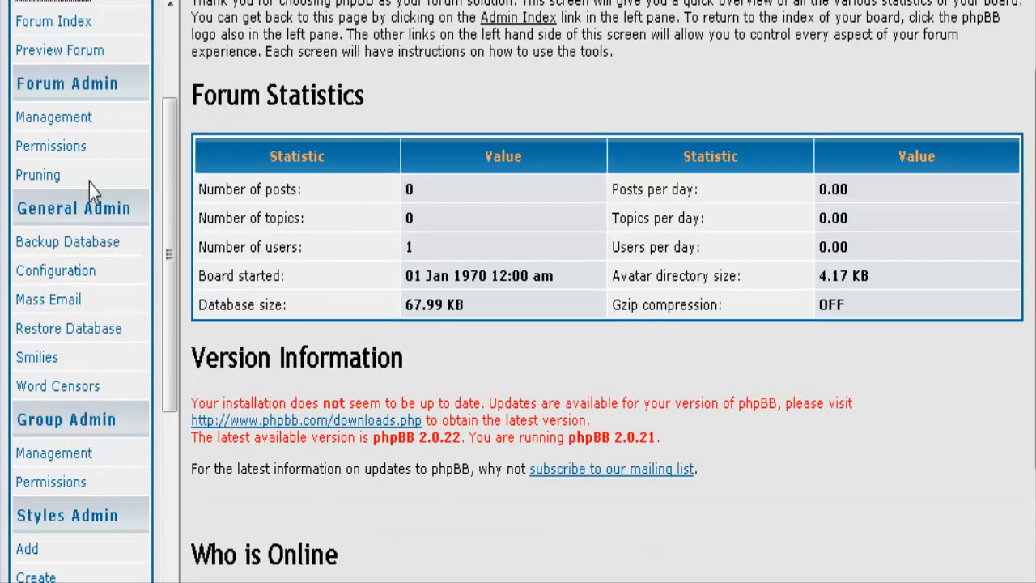
Look up the permissions of the 'Download Premium Poducts Here' forum.
click(63, 148)
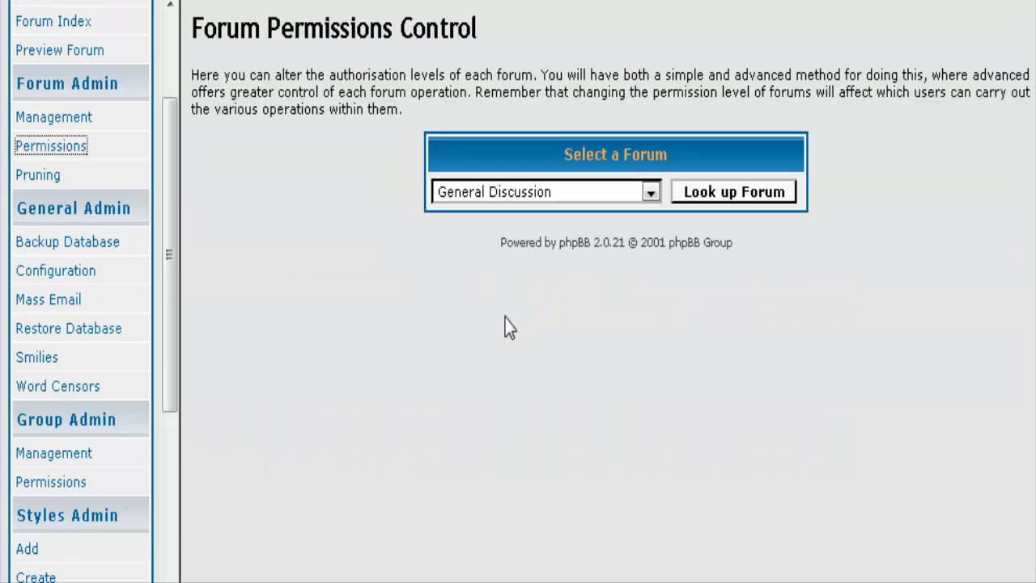
click(650, 192)
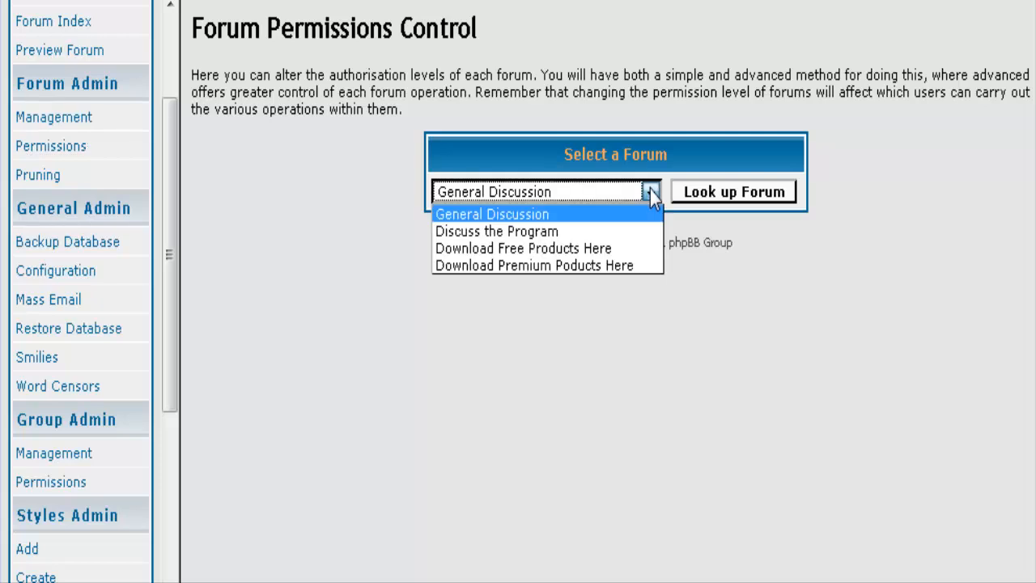
click(600, 264)
click(731, 198)
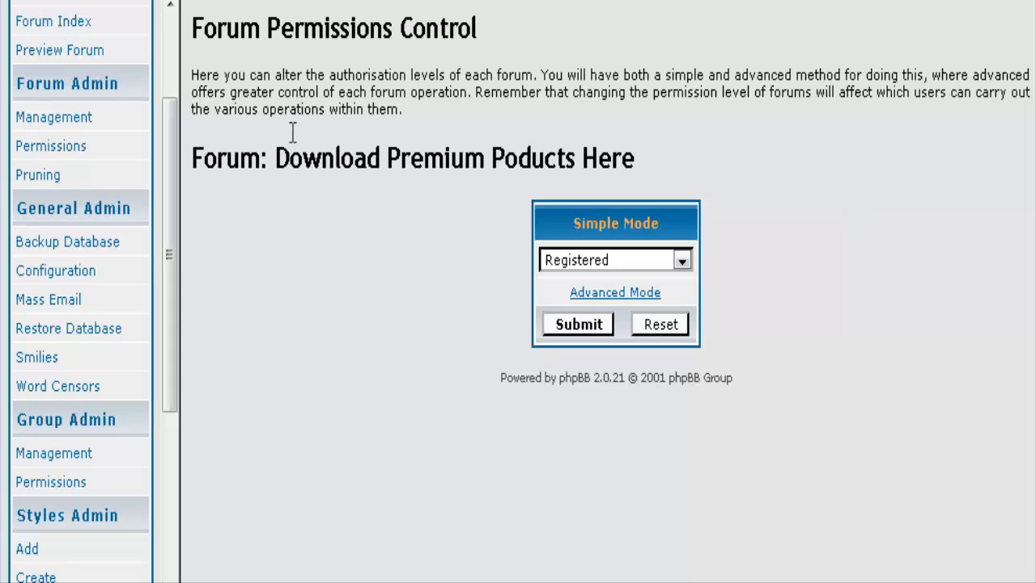
click(50, 147)
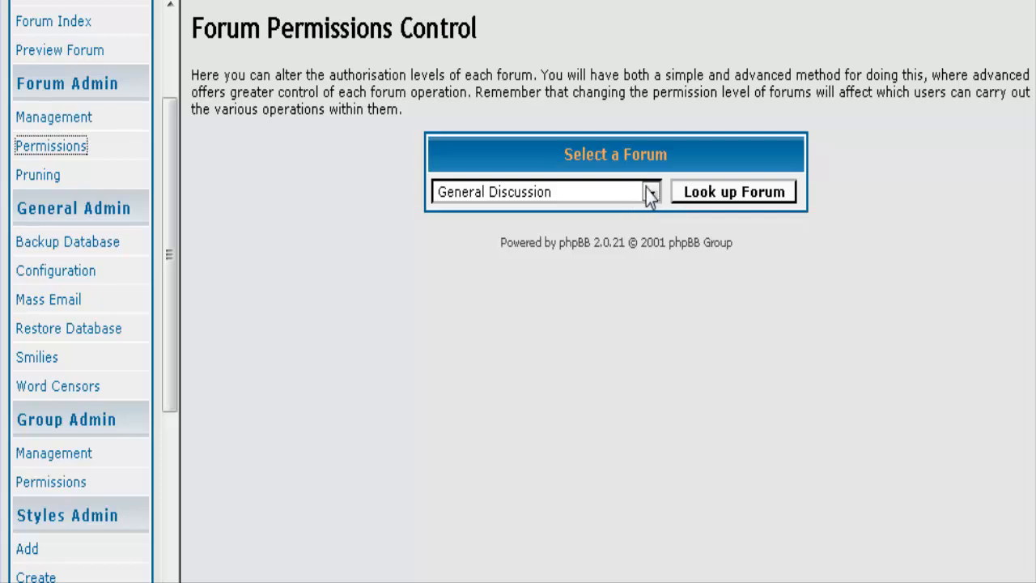
click(651, 193)
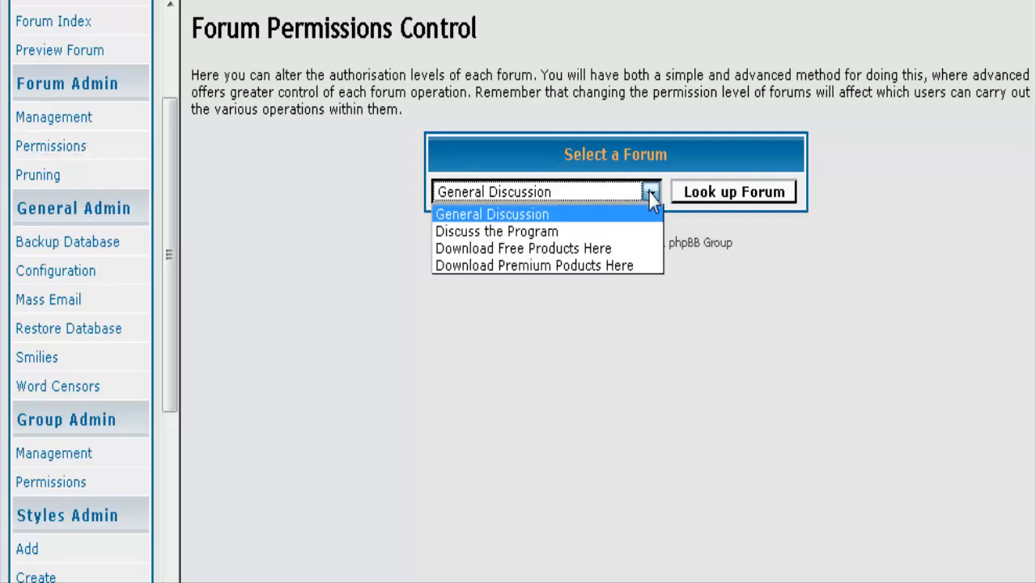
click(625, 264)
click(345, 225)
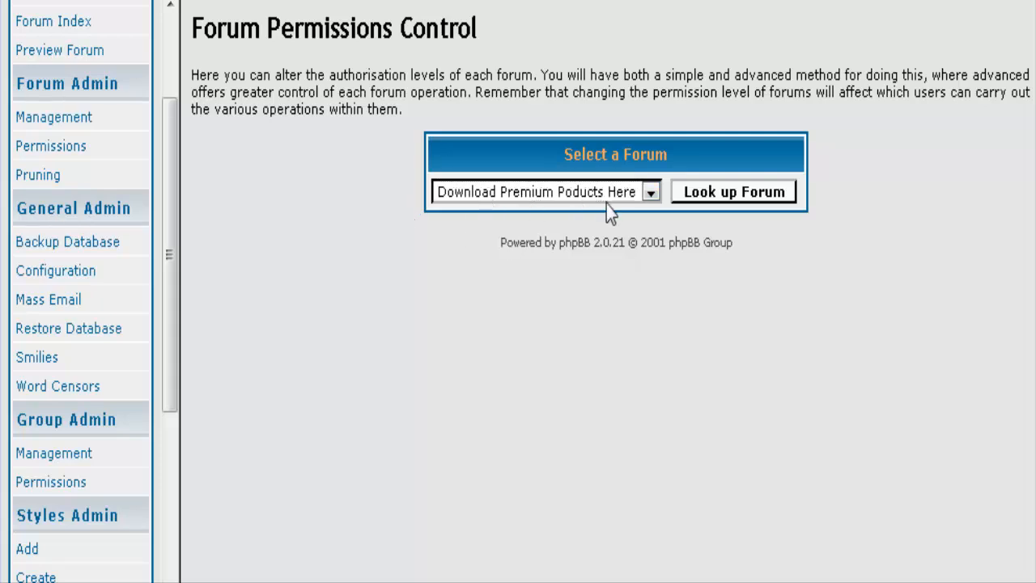
click(726, 192)
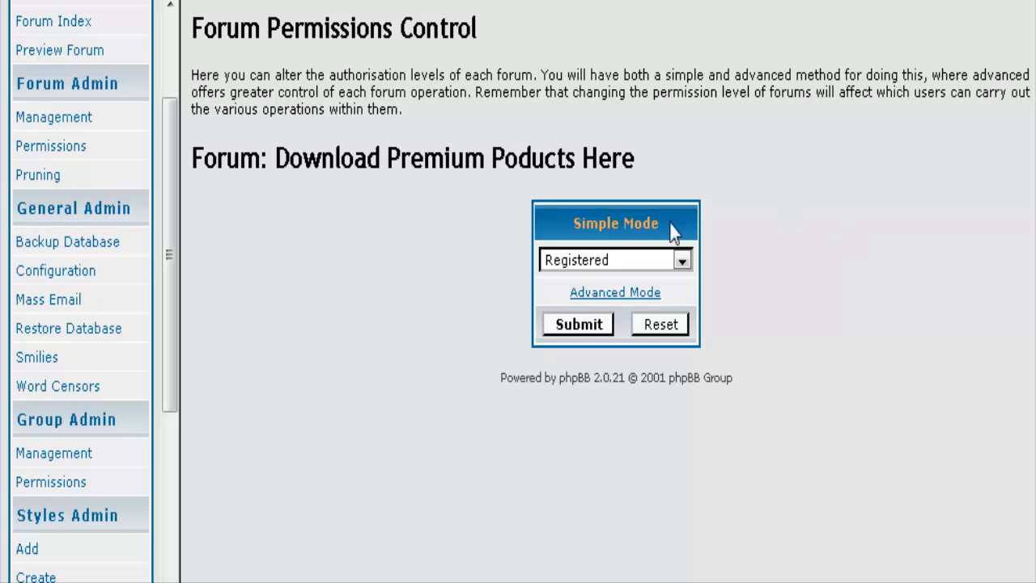
Set the forum's simple access level to Private and switch to Advanced Mode.
click(682, 260)
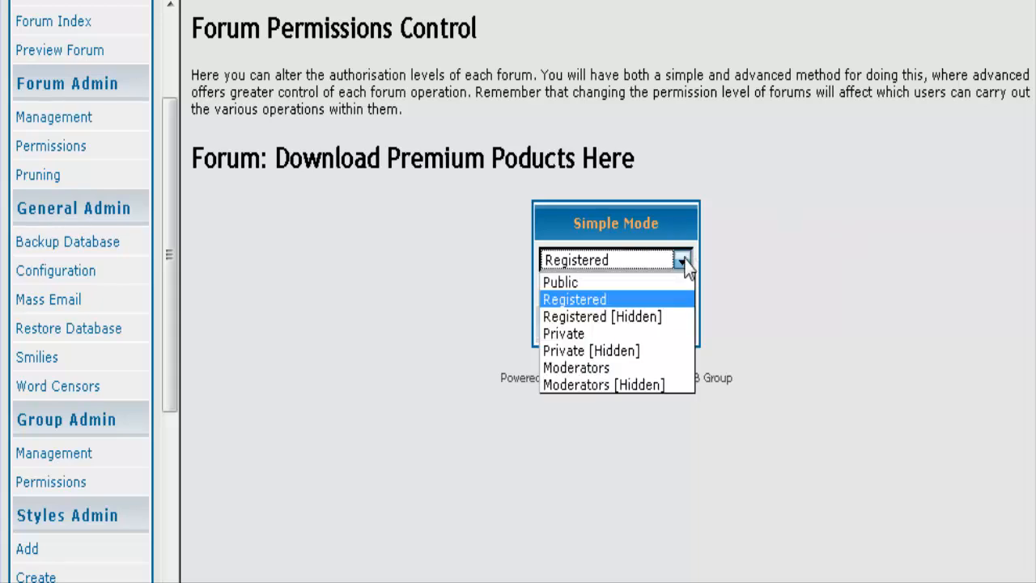
click(654, 337)
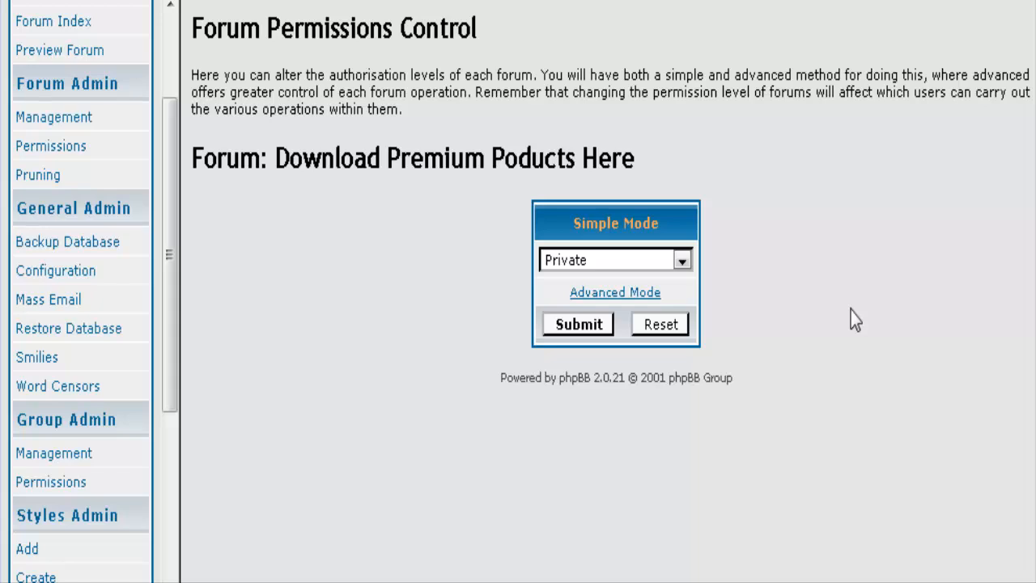
click(625, 293)
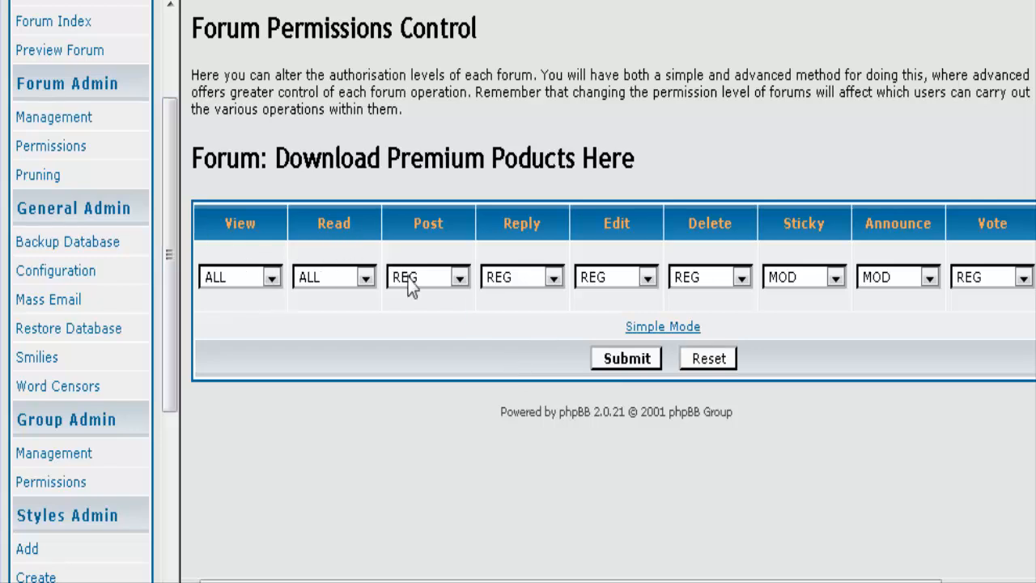
Set Read and Reply to PRIVATE and Post to MOD for the premium forum.
click(363, 275)
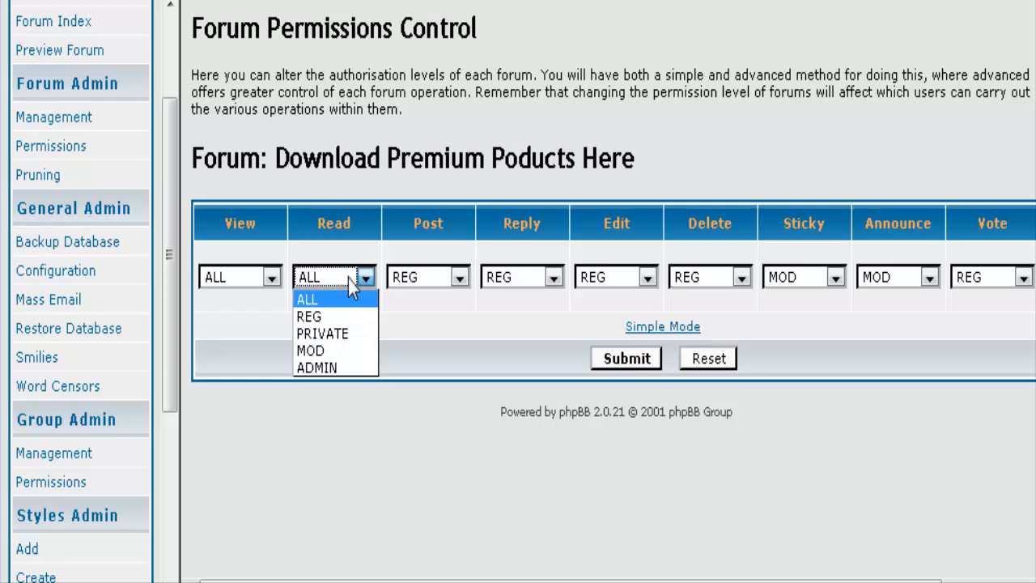
click(349, 334)
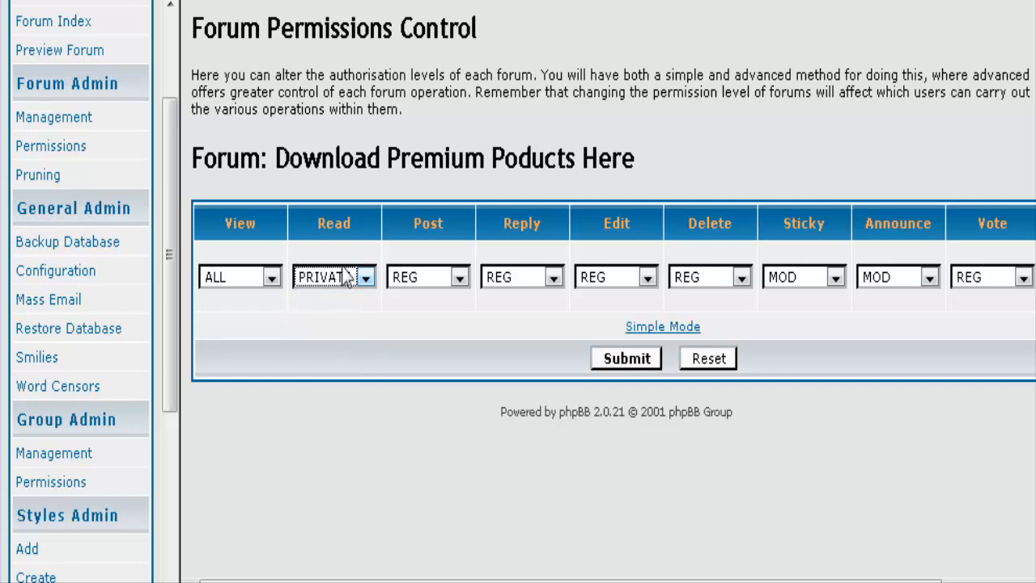
click(308, 370)
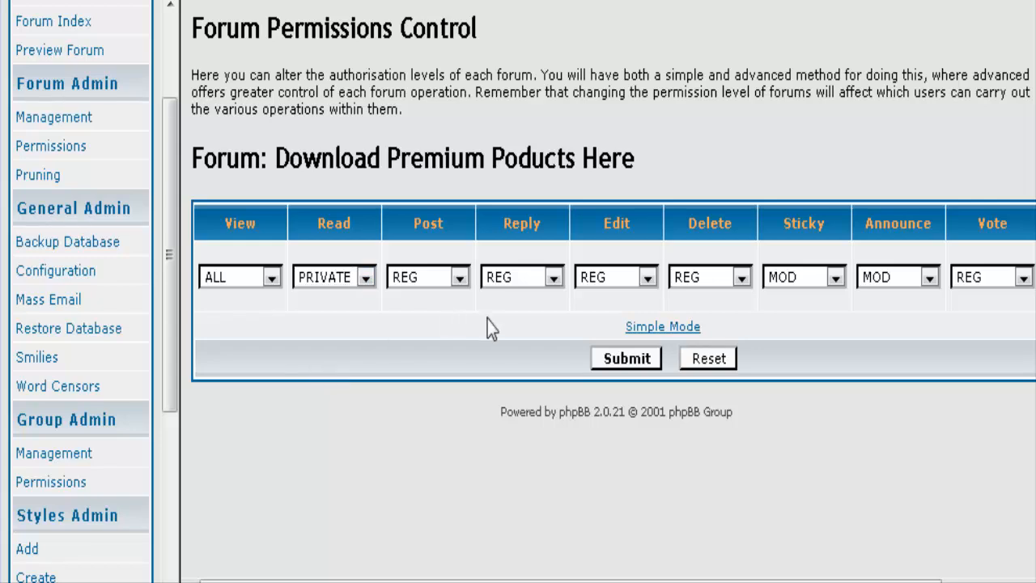
click(458, 278)
click(406, 350)
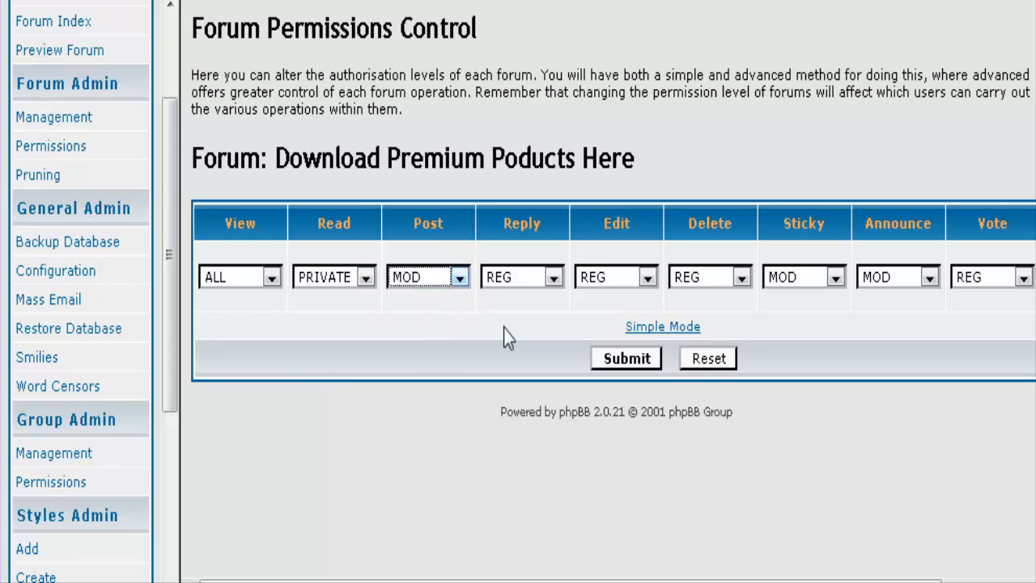
click(553, 278)
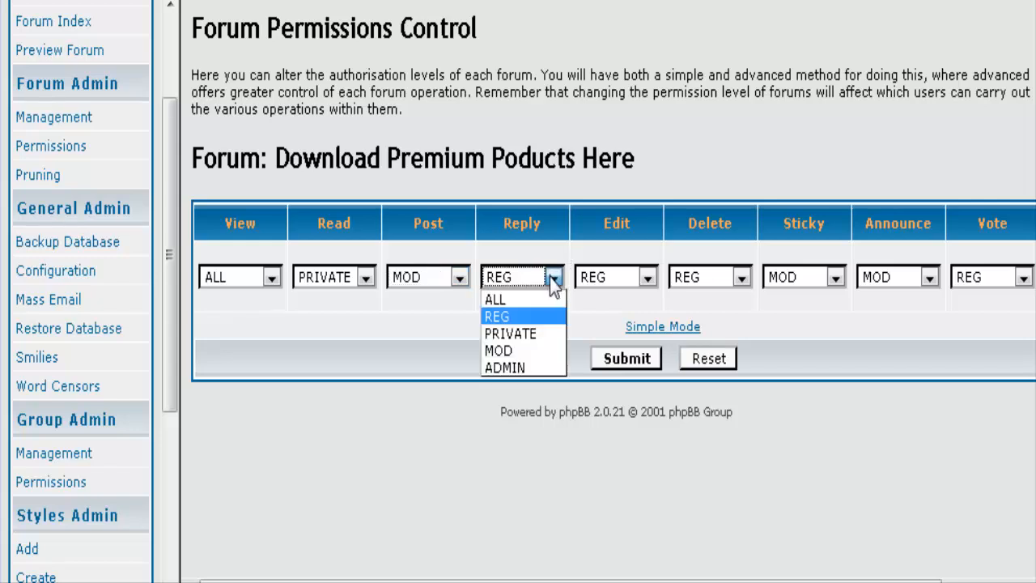
click(531, 332)
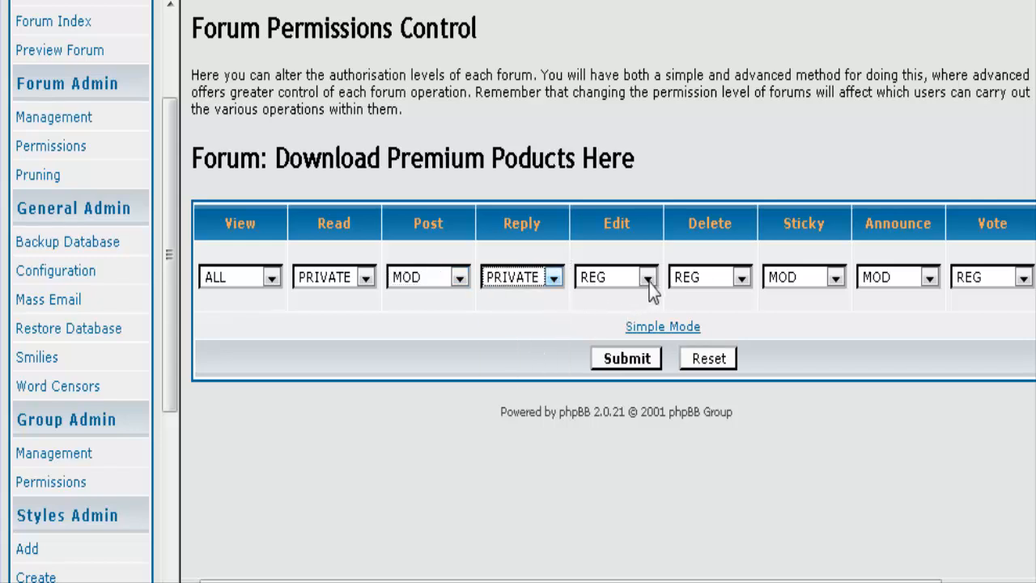
Set Edit and Delete to MOD and Vote to PRIVATE, then submit the permissions.
click(648, 279)
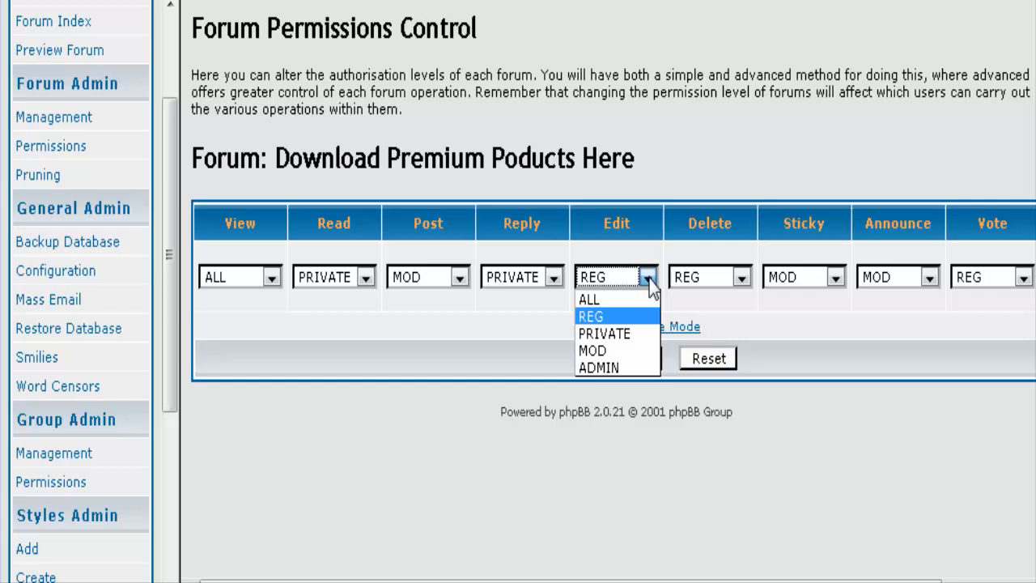
click(636, 353)
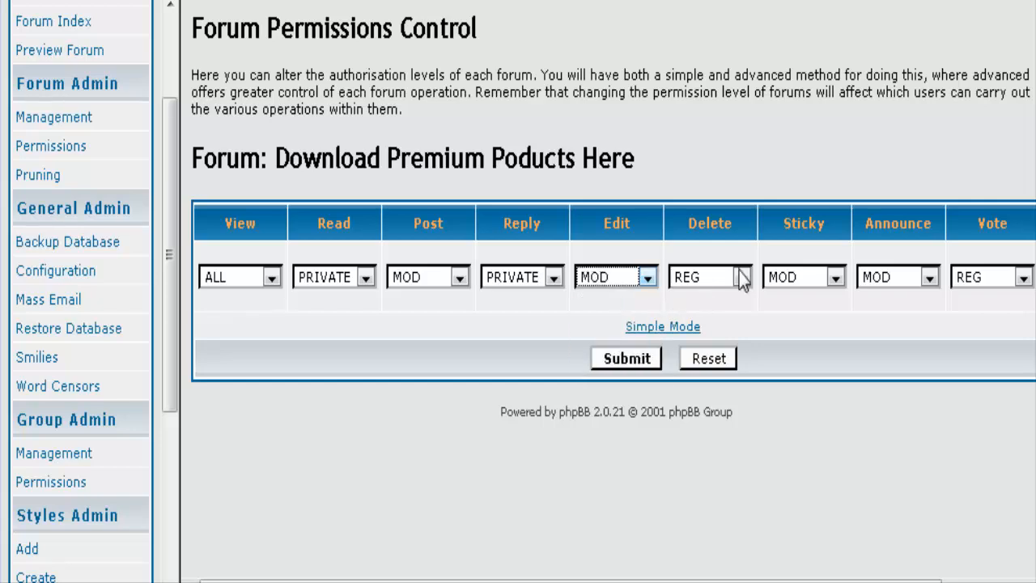
click(741, 278)
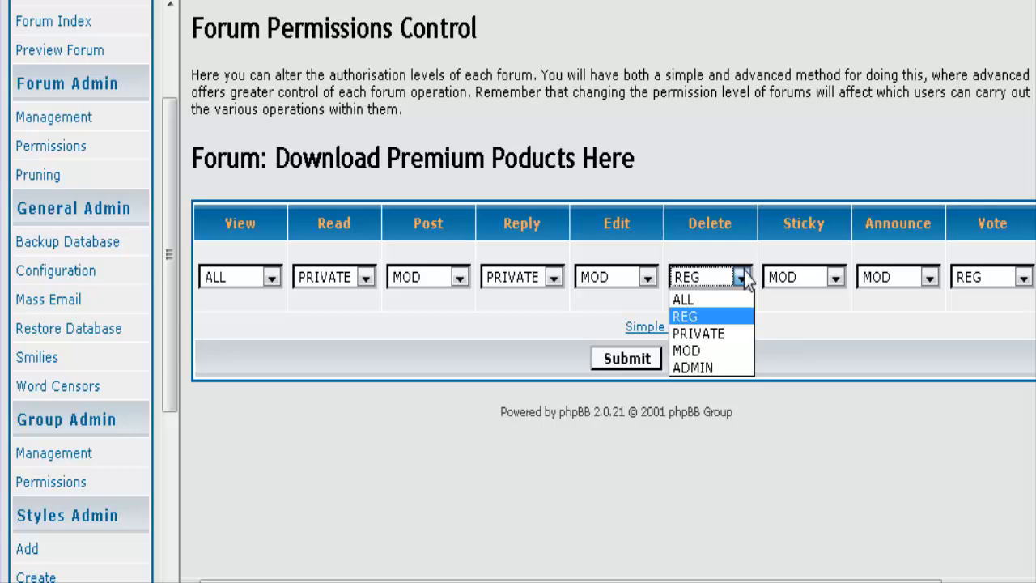
click(745, 349)
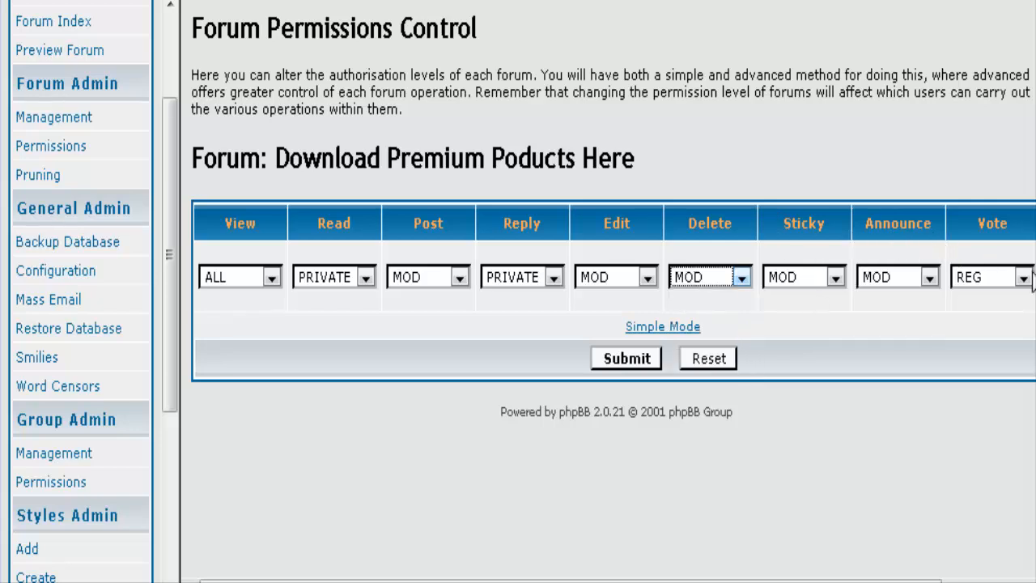
click(1023, 277)
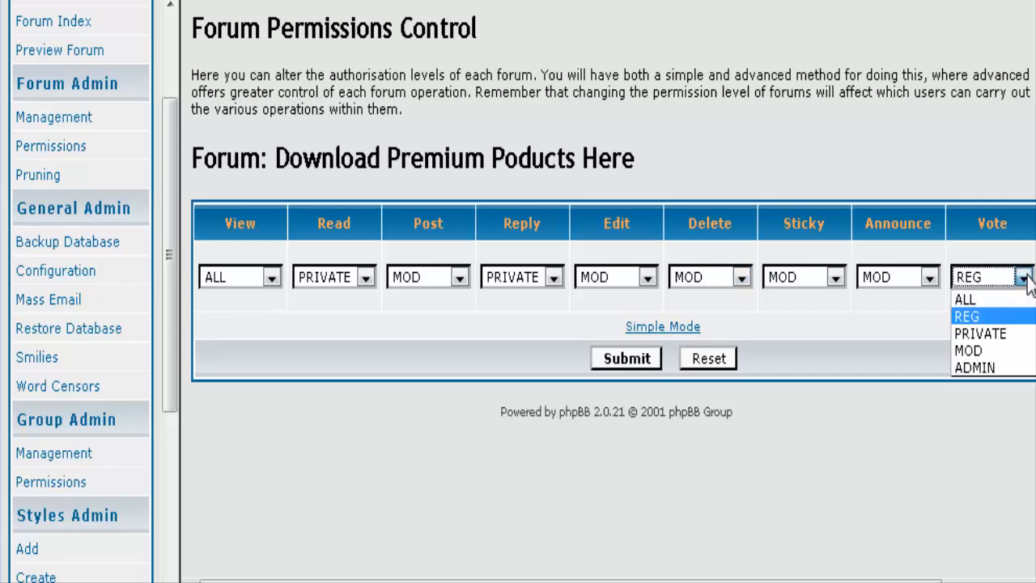
click(1018, 335)
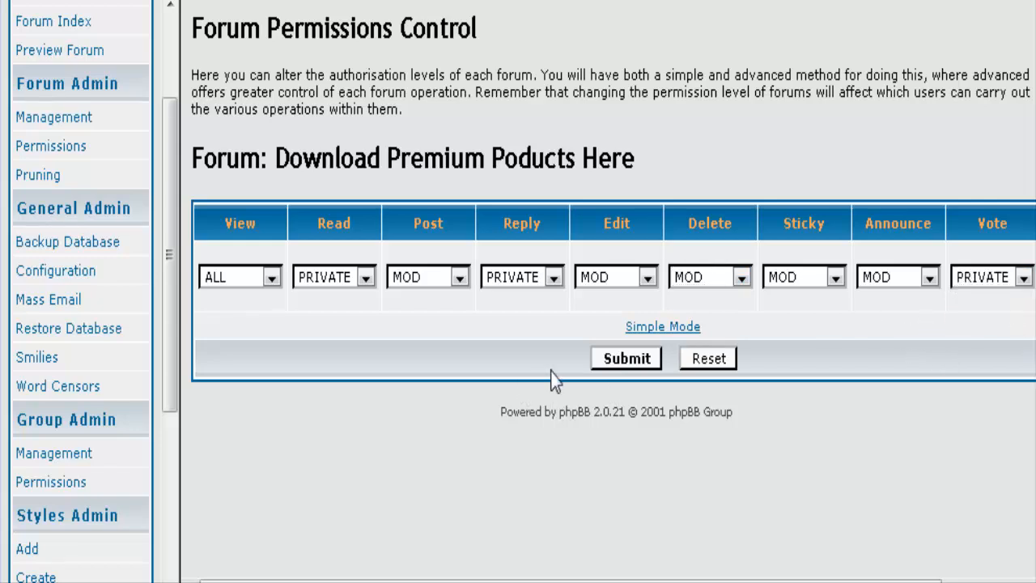
click(625, 358)
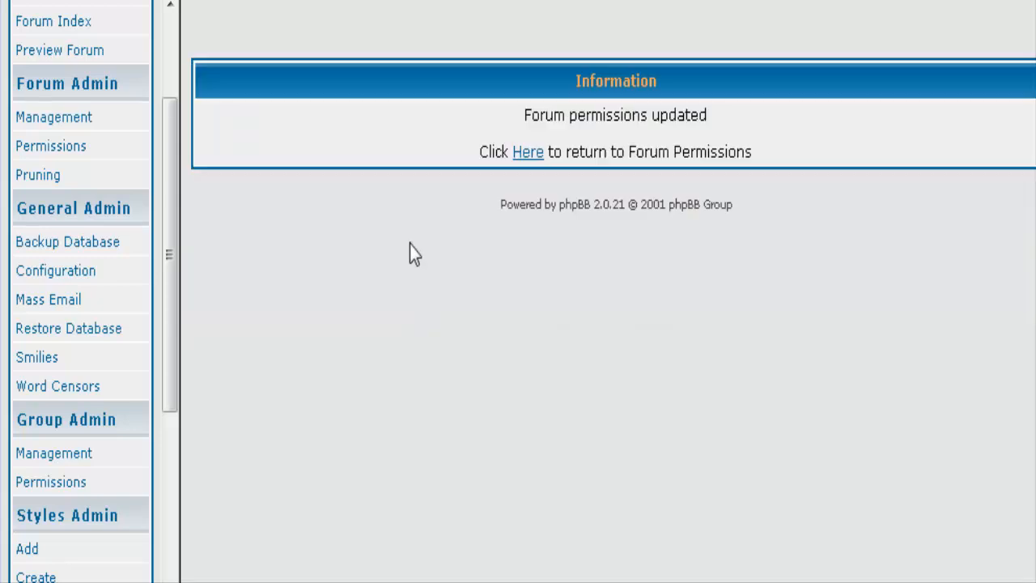
Reload the premium forum's permissions and review the saved PRIVATE and MOD settings.
click(526, 155)
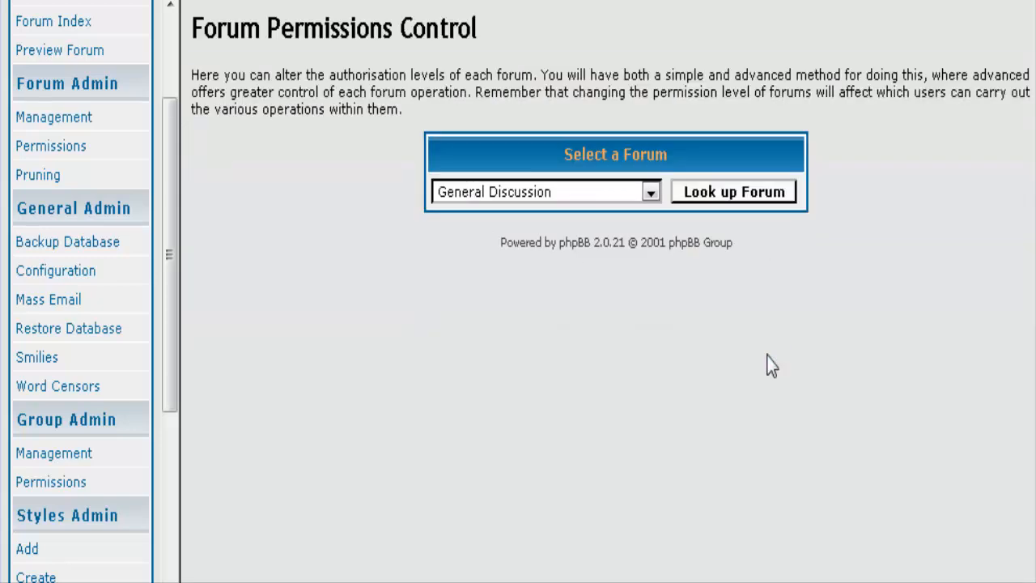
click(647, 194)
click(624, 267)
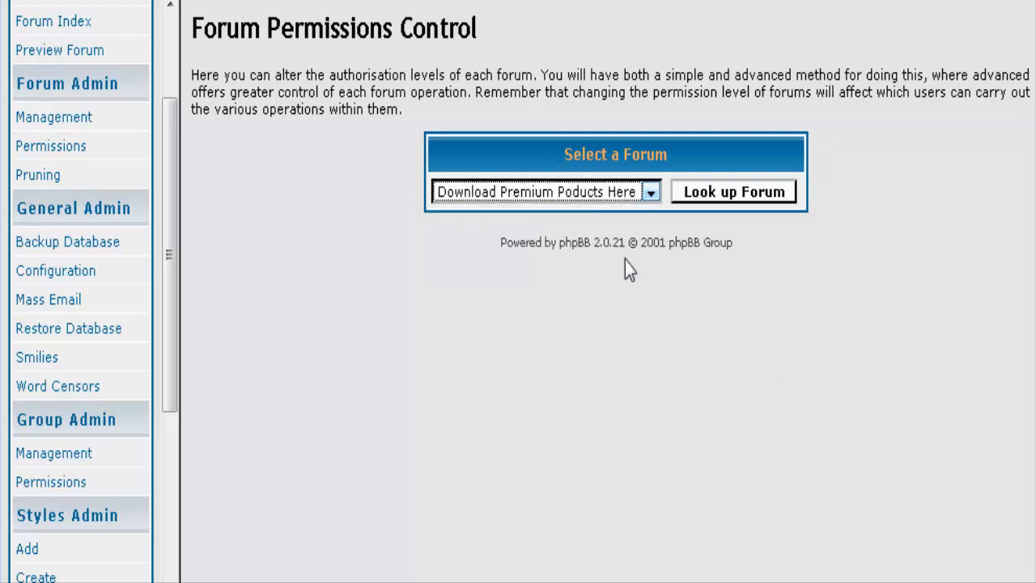
click(740, 198)
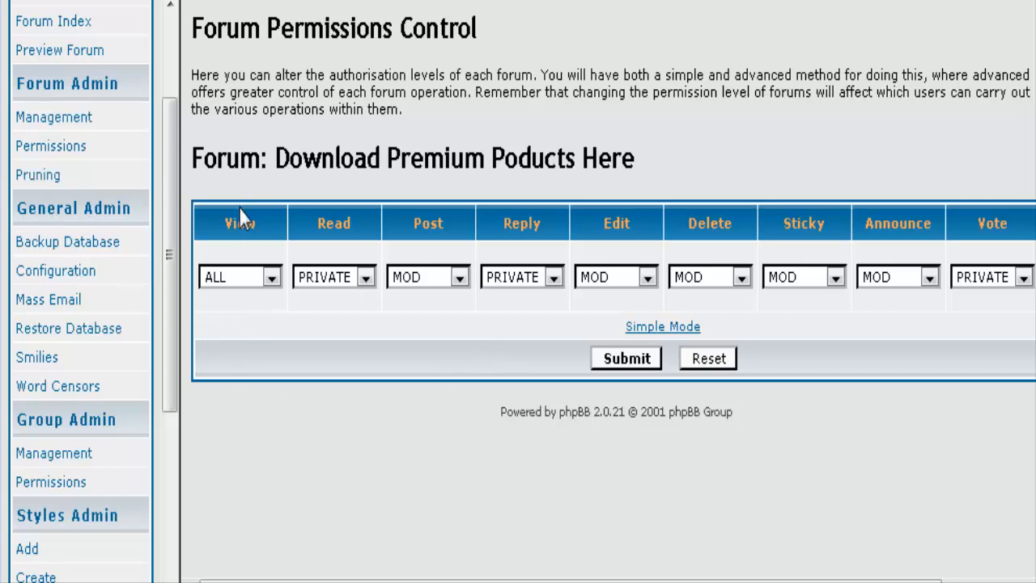
scroll(153, 335, down, 4)
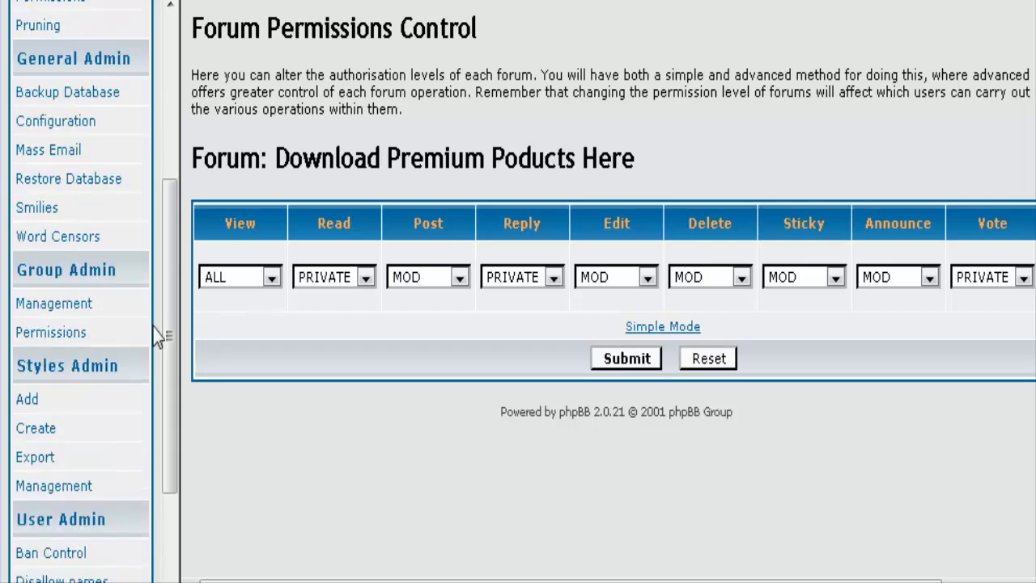
scroll(144, 229, down, 2)
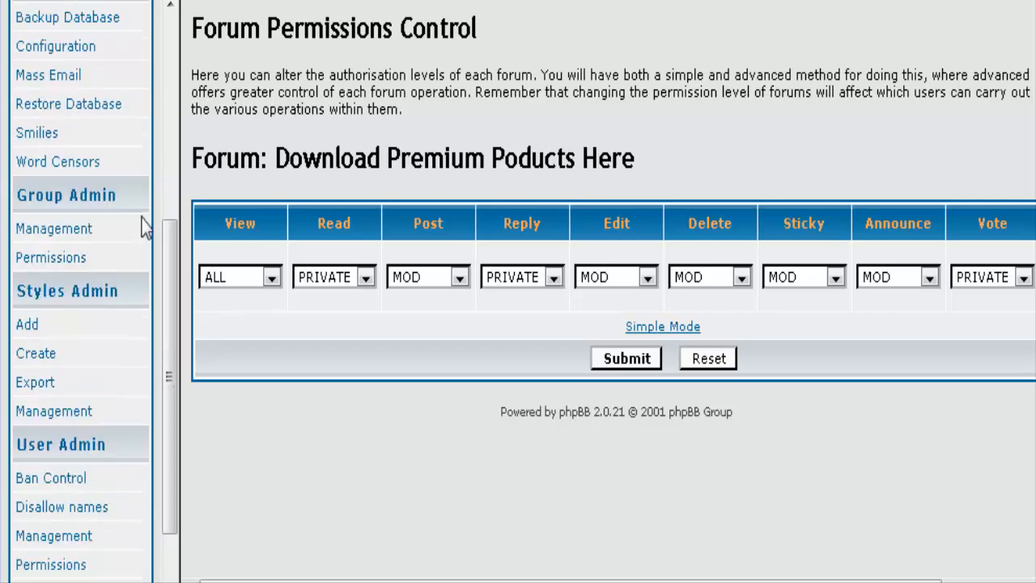
scroll(113, 166, down, 2)
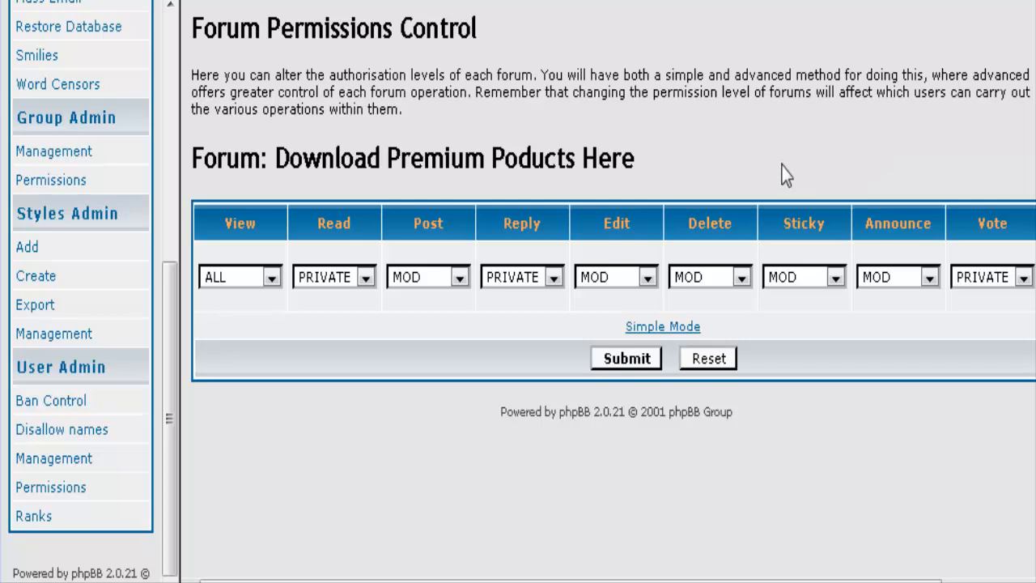
scroll(140, 211, up, 3)
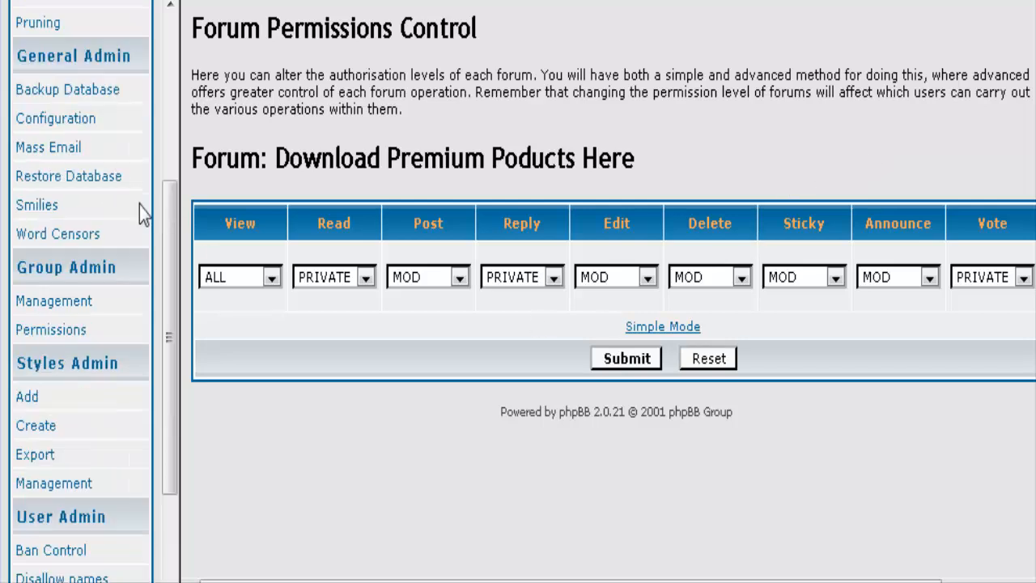
scroll(139, 205, up, 6)
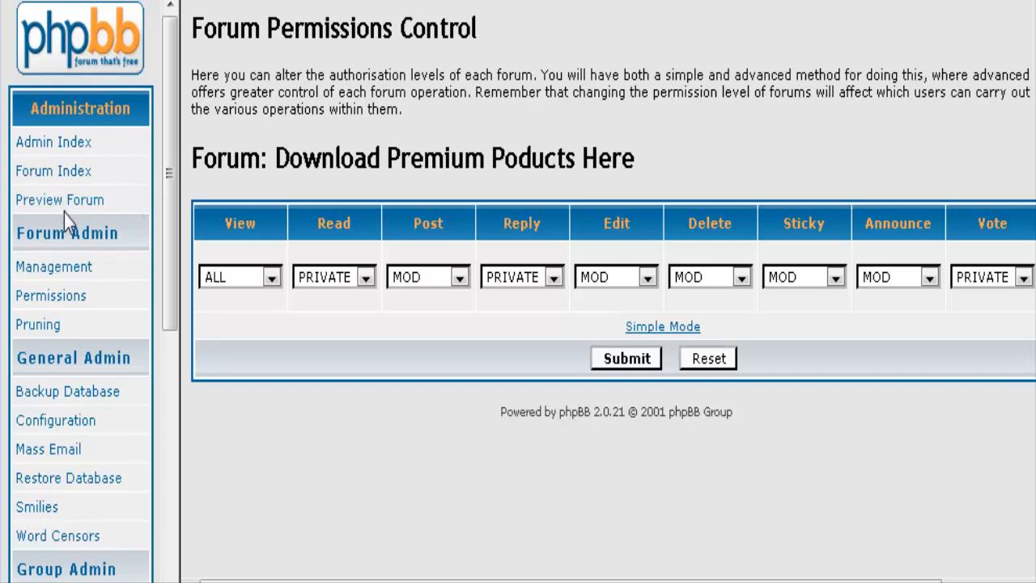